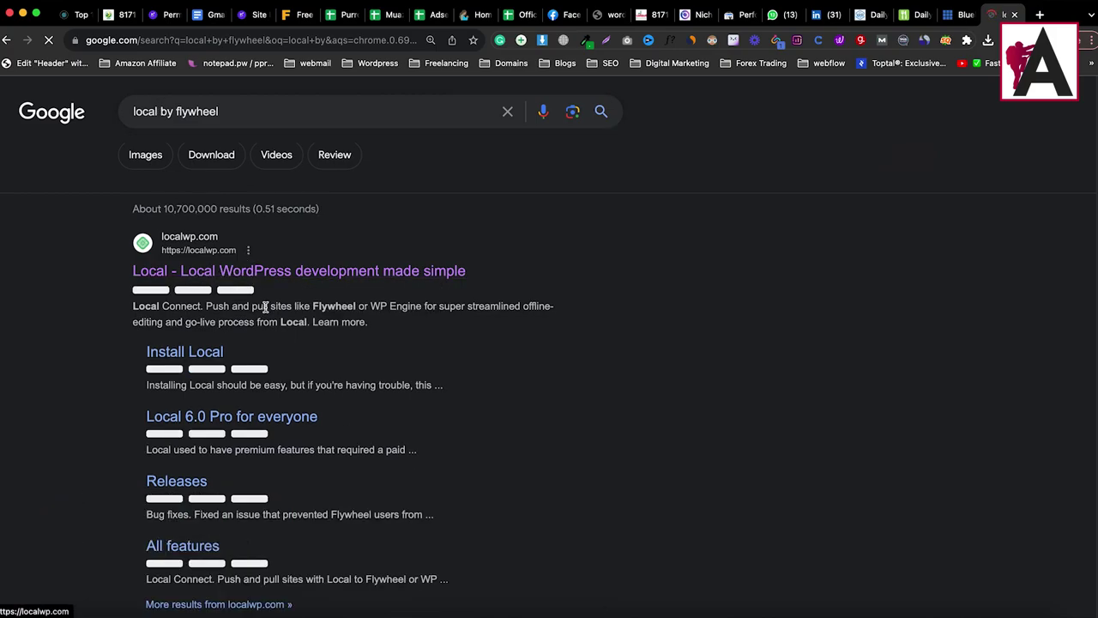
Step: Go to localwp.com and choose Mac Intel on the free download form
click(302, 273)
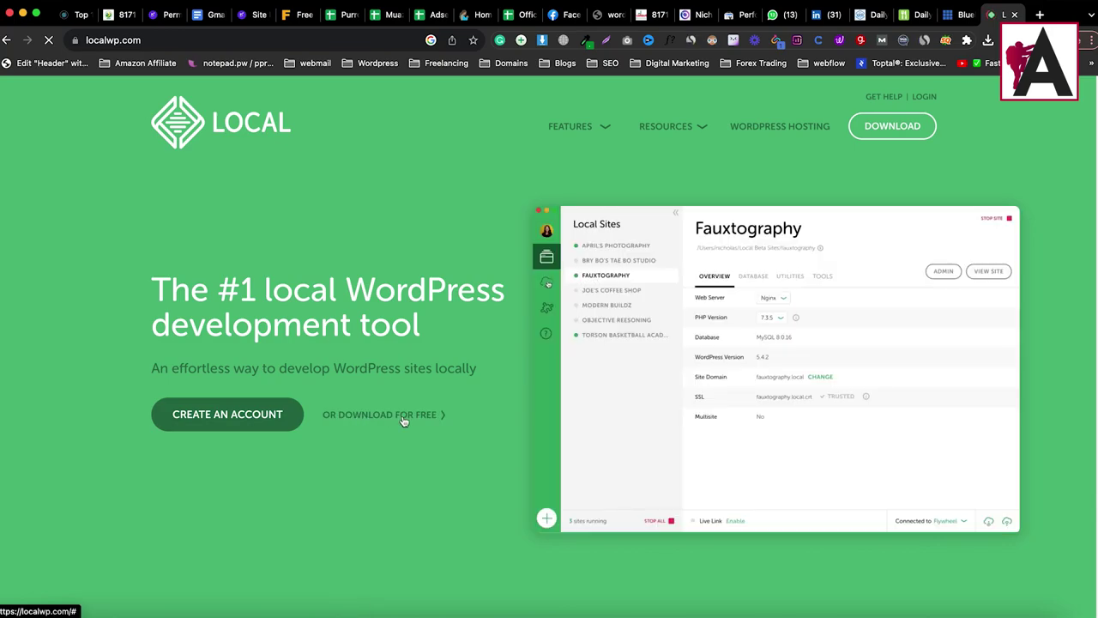
click(404, 420)
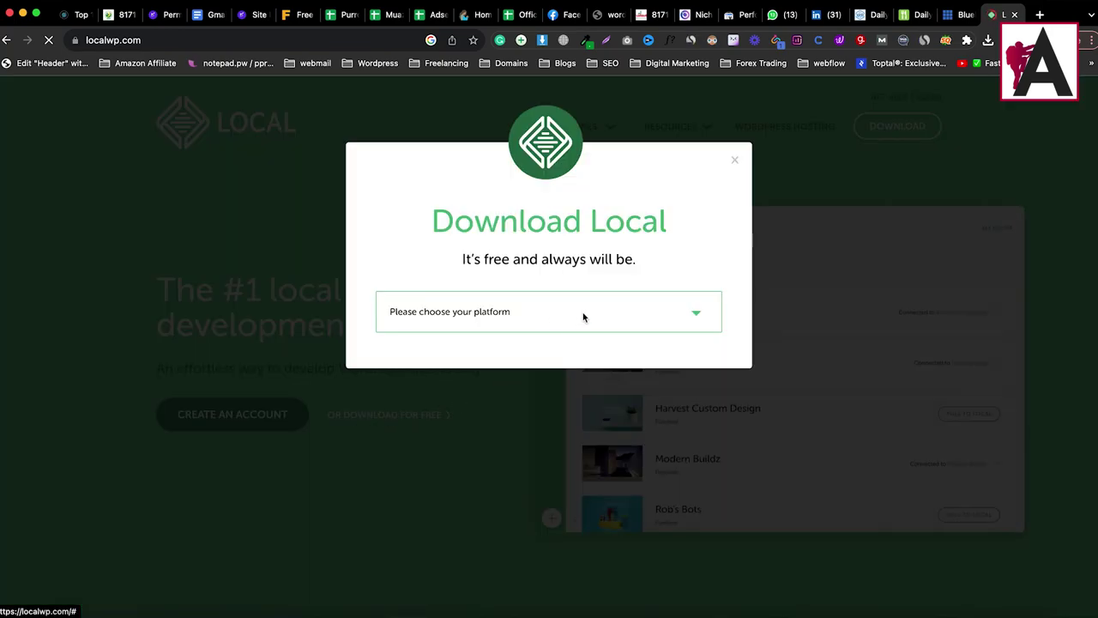
click(692, 315)
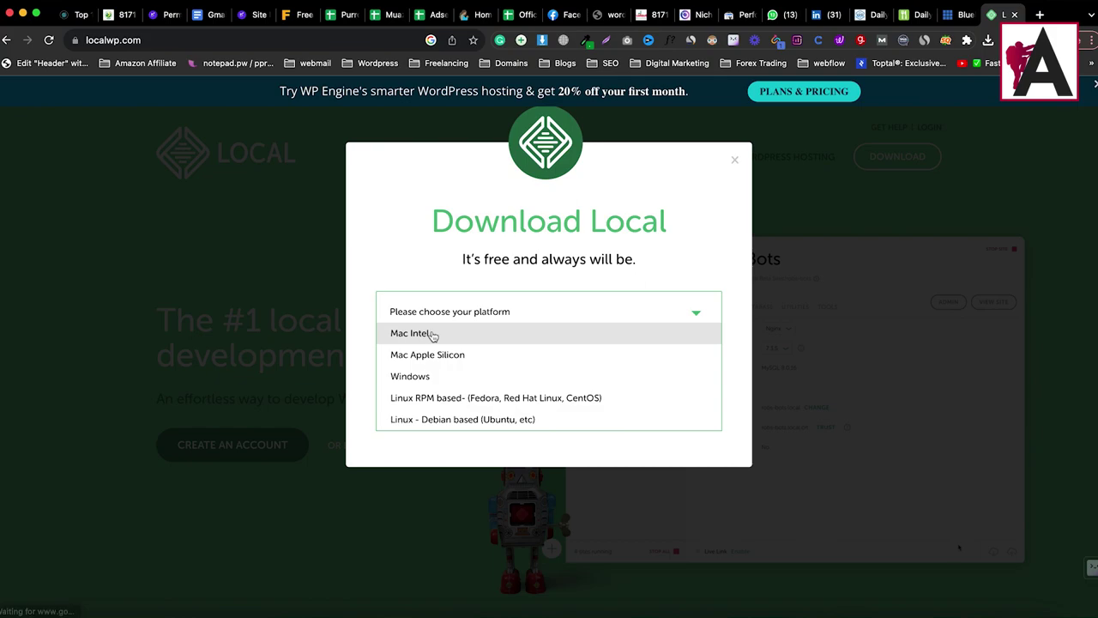
click(447, 341)
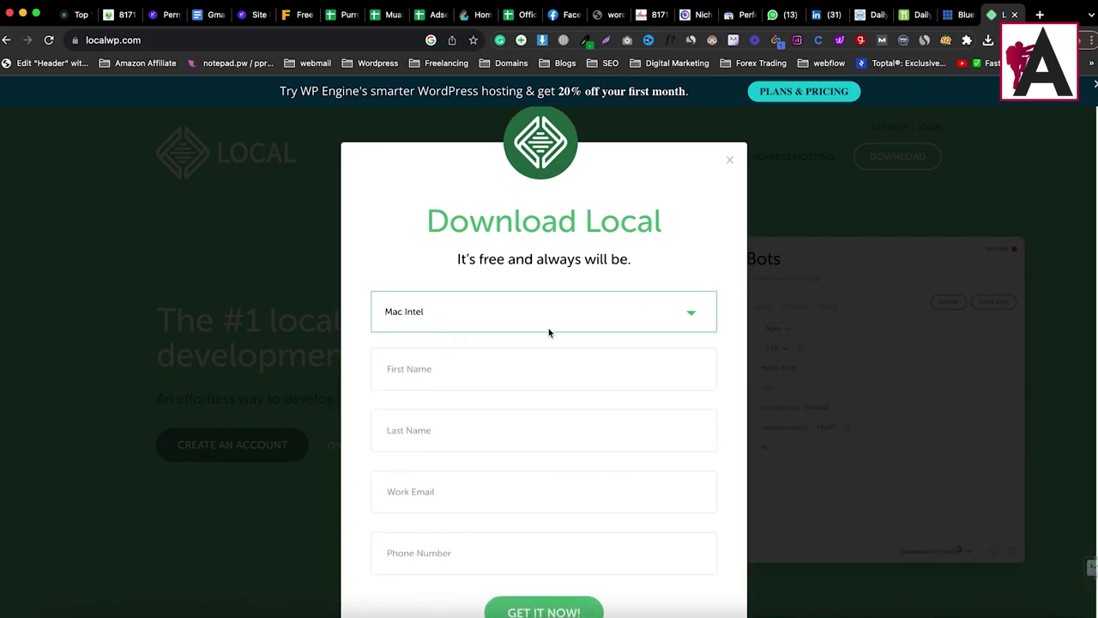
scroll(514, 309, down, 2)
Step: Autofill the form's name, phone and work e-mail fields and submit it with GET IT NOW
click(456, 269)
click(472, 318)
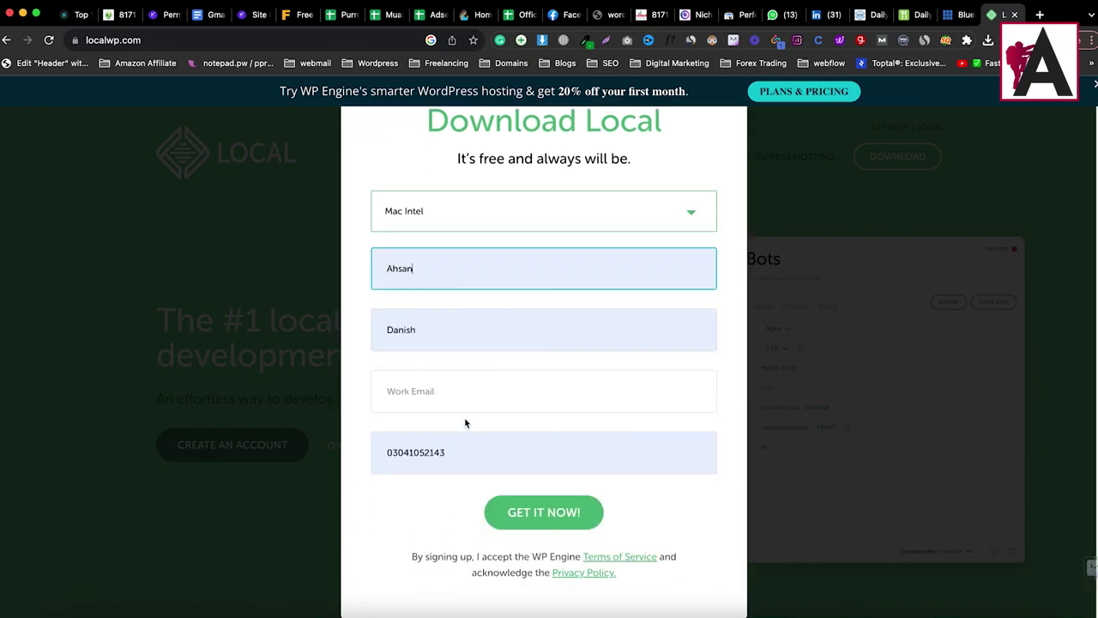
click(444, 390)
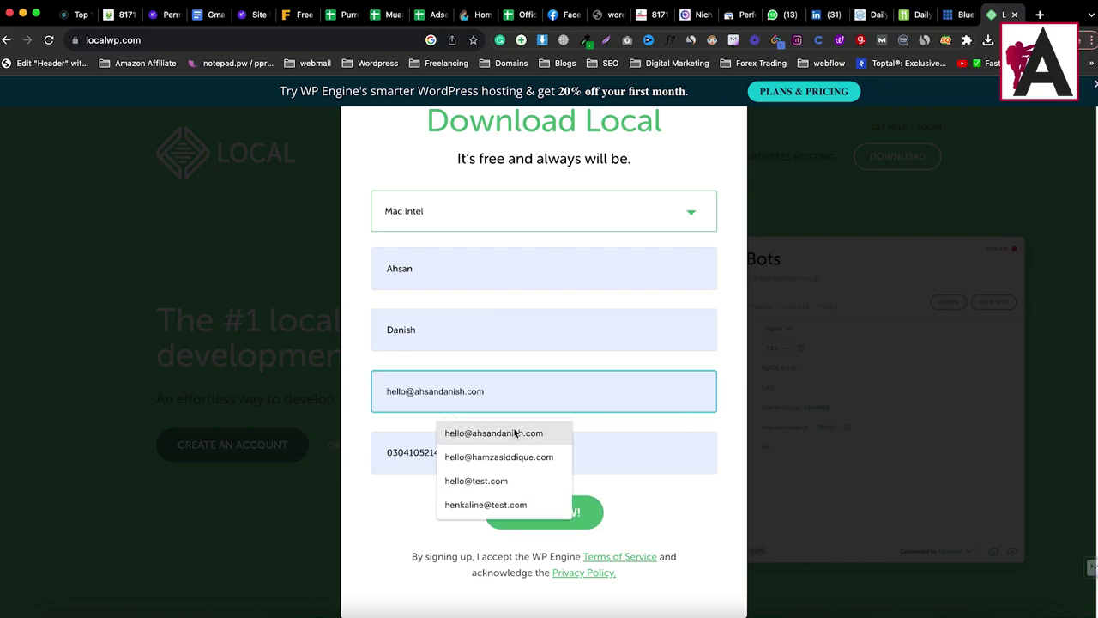
click(514, 433)
click(541, 513)
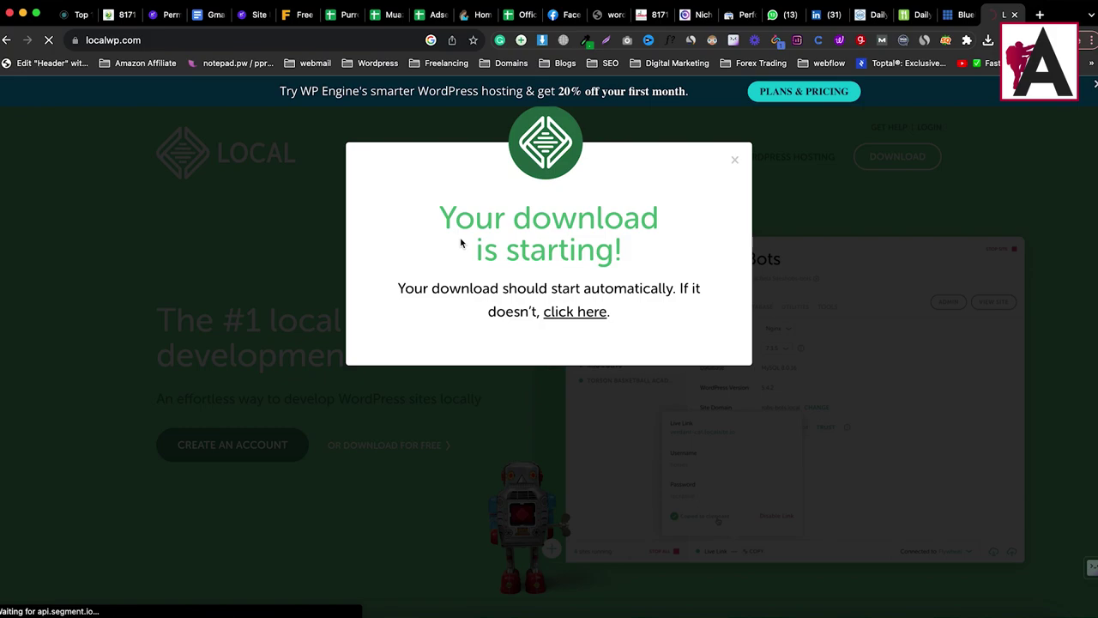
Step: Check the local-7.2.0-mac.dmg download's progress in Chrome's downloads list
drag(449, 215, 667, 264)
click(670, 266)
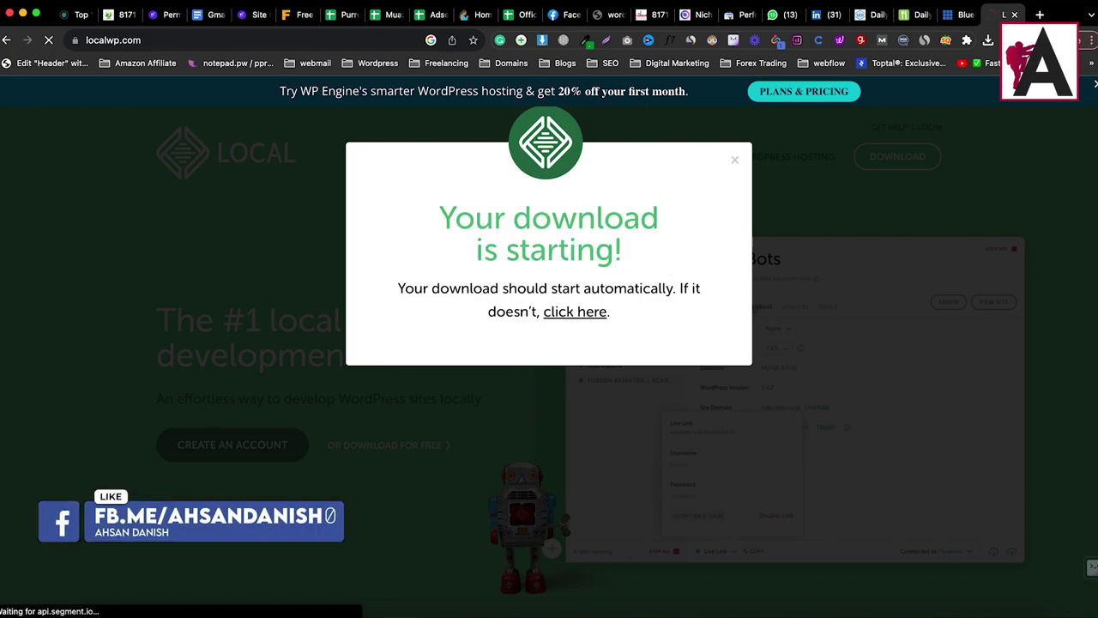
click(988, 41)
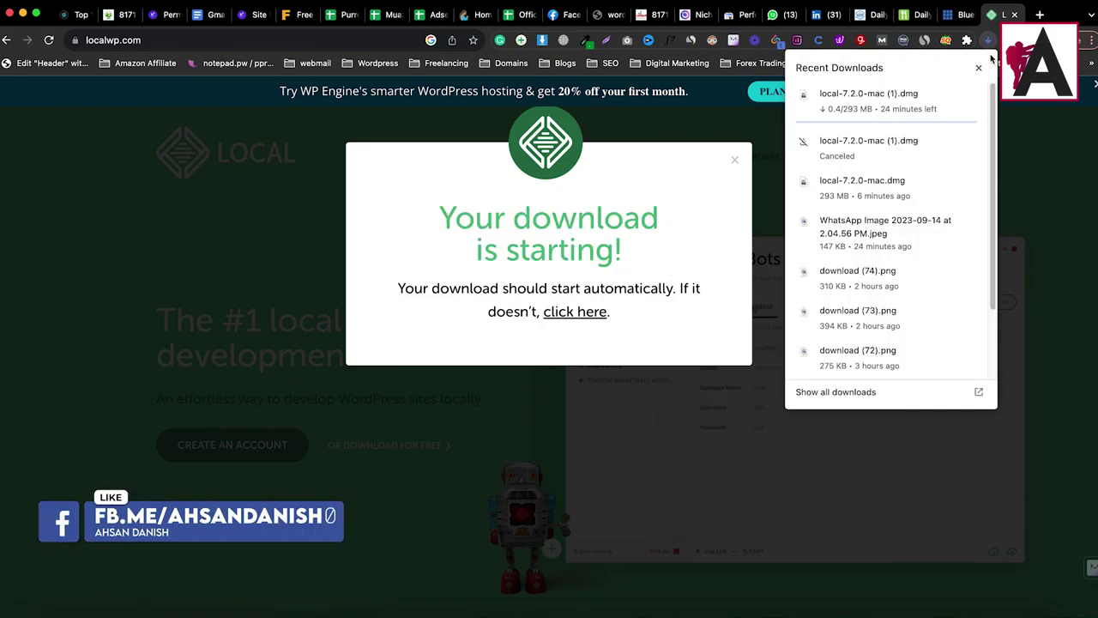
click(986, 40)
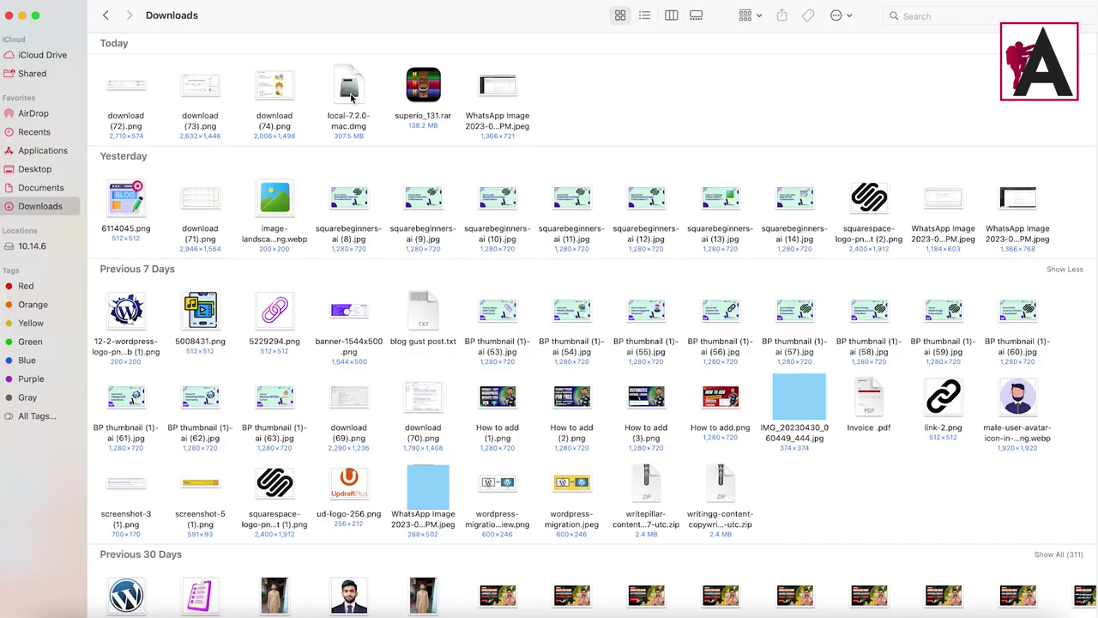
Step: Open local-7.2.0-mac.dmg and drag the Local app into Applications
drag(350, 96, 350, 95)
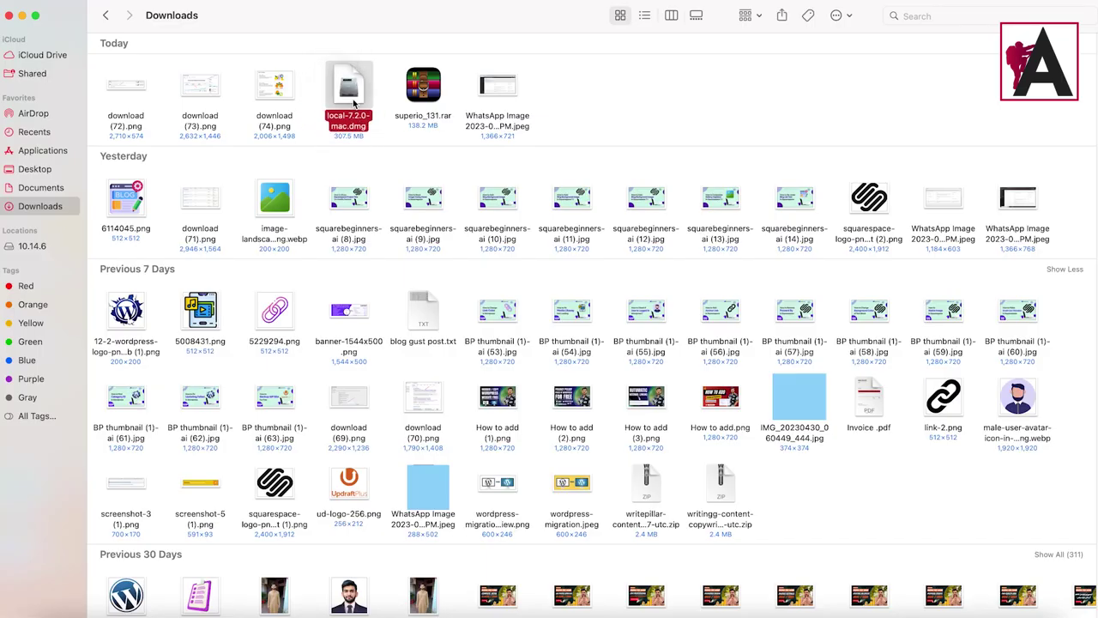
double_click(349, 95)
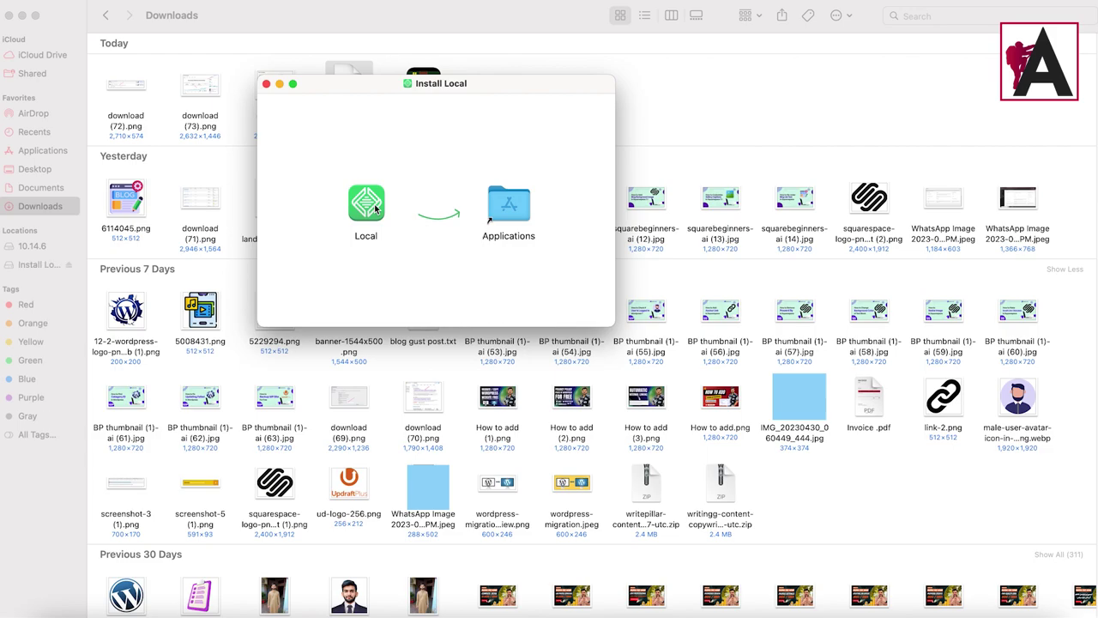
drag(374, 204, 508, 210)
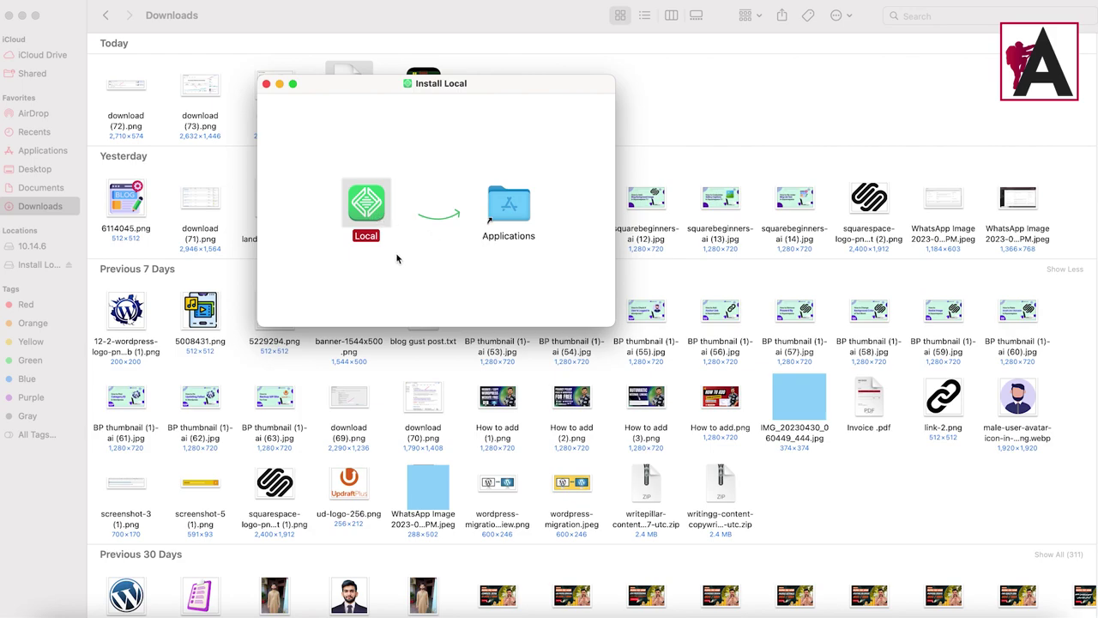
Step: Close the Downloads and Install Local windows, reposition the disk icon, and bring up Launchpad
click(9, 16)
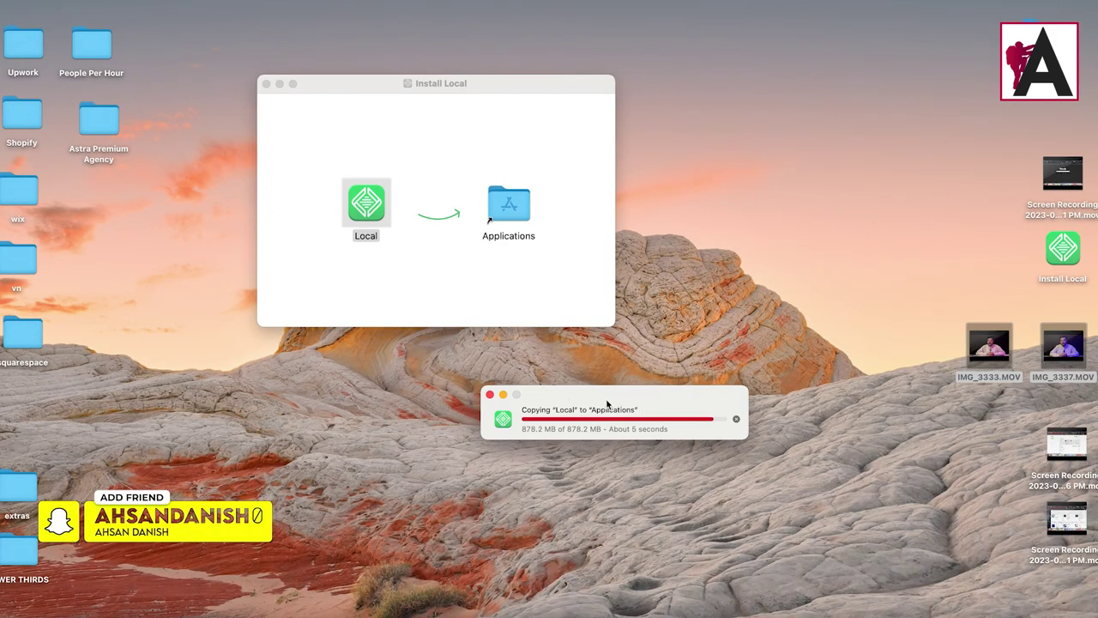
click(267, 84)
drag(1061, 249, 105, 200)
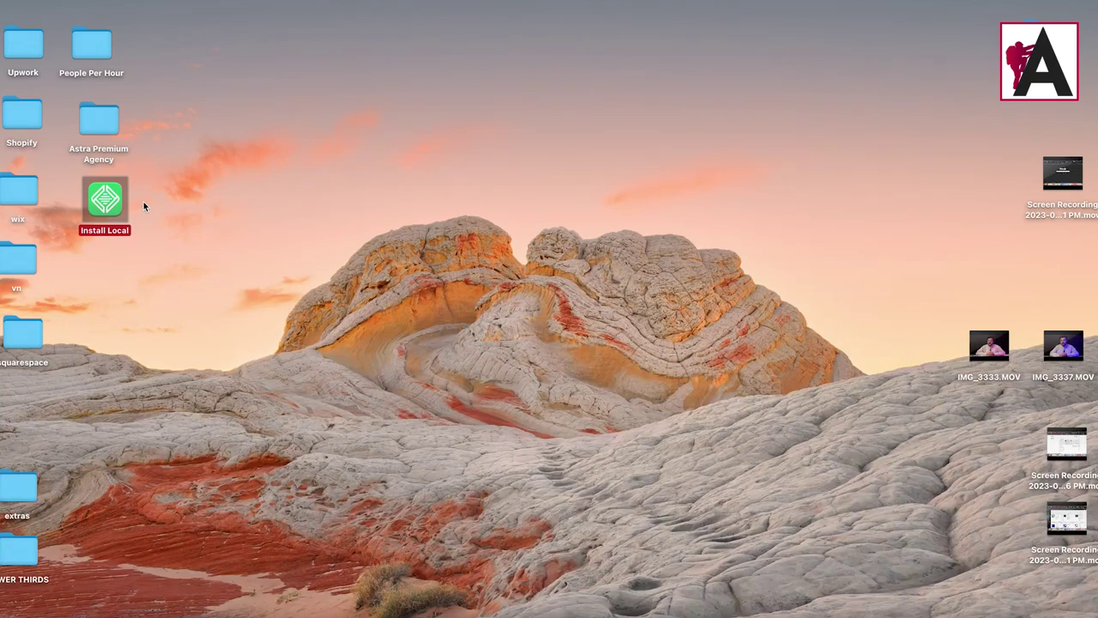
click(186, 211)
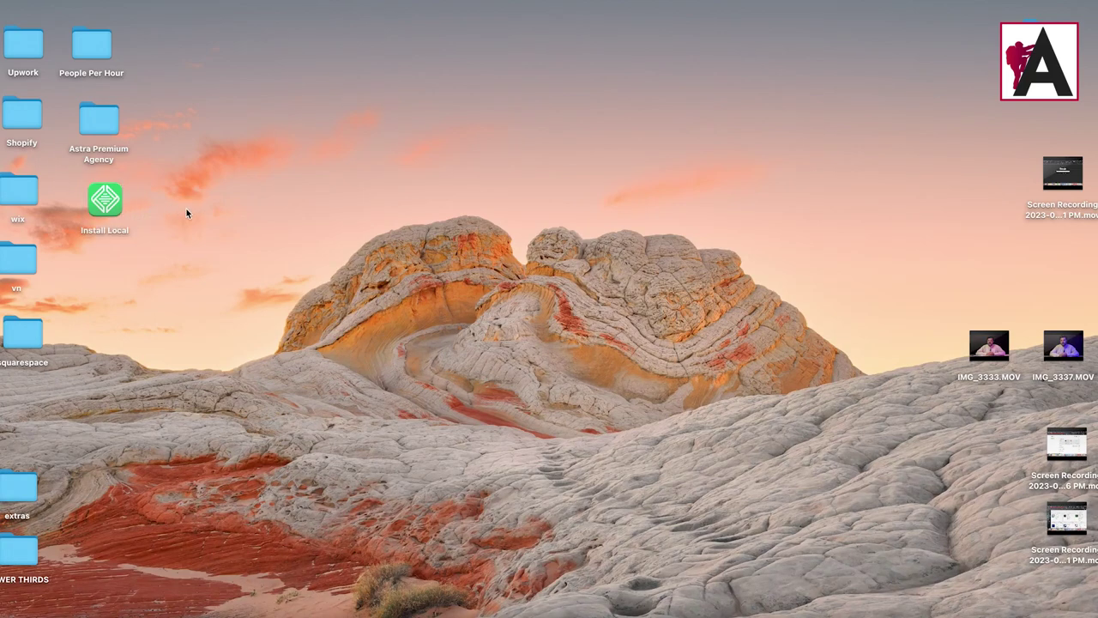
double_click(105, 199)
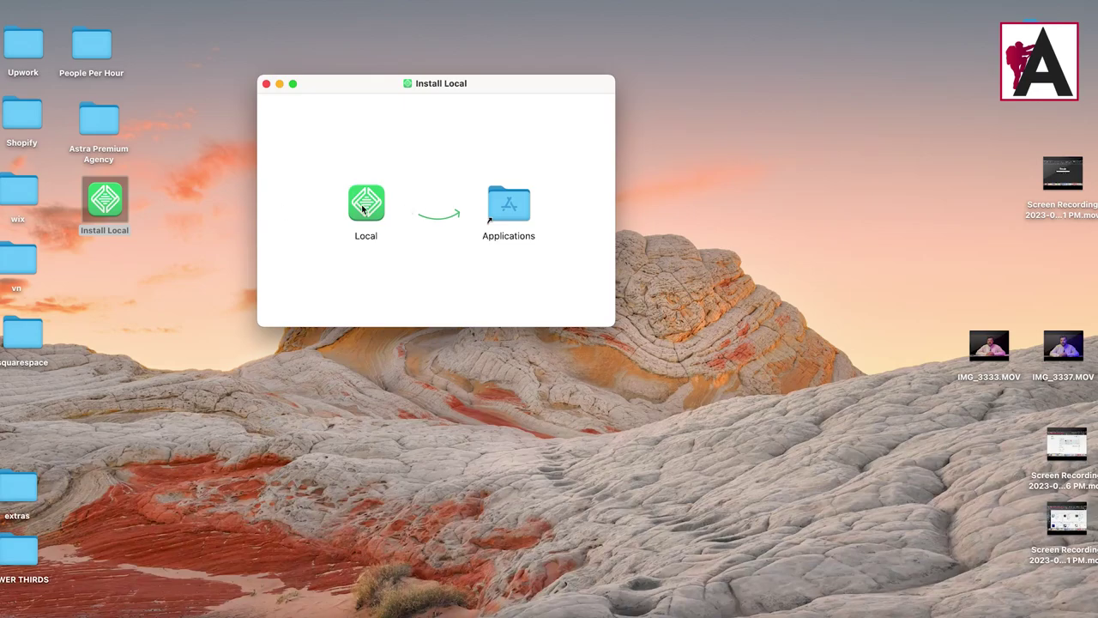
click(267, 84)
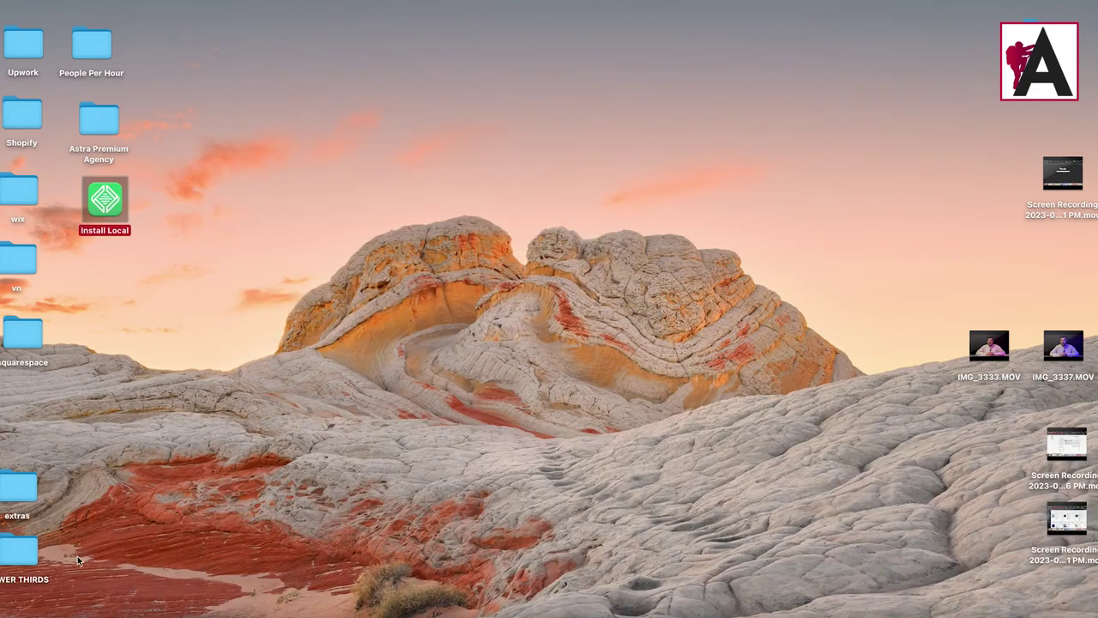
click(151, 605)
drag(952, 386, 947, 386)
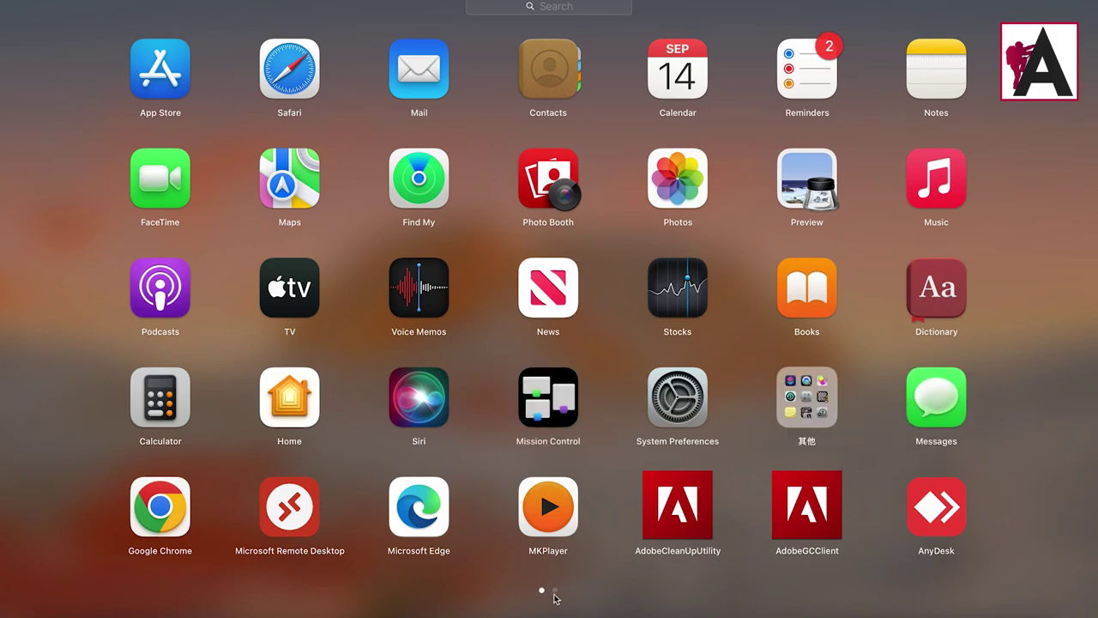
Step: Launch Local from Launchpad's second page and confirm Open in the security prompt
click(555, 591)
click(677, 288)
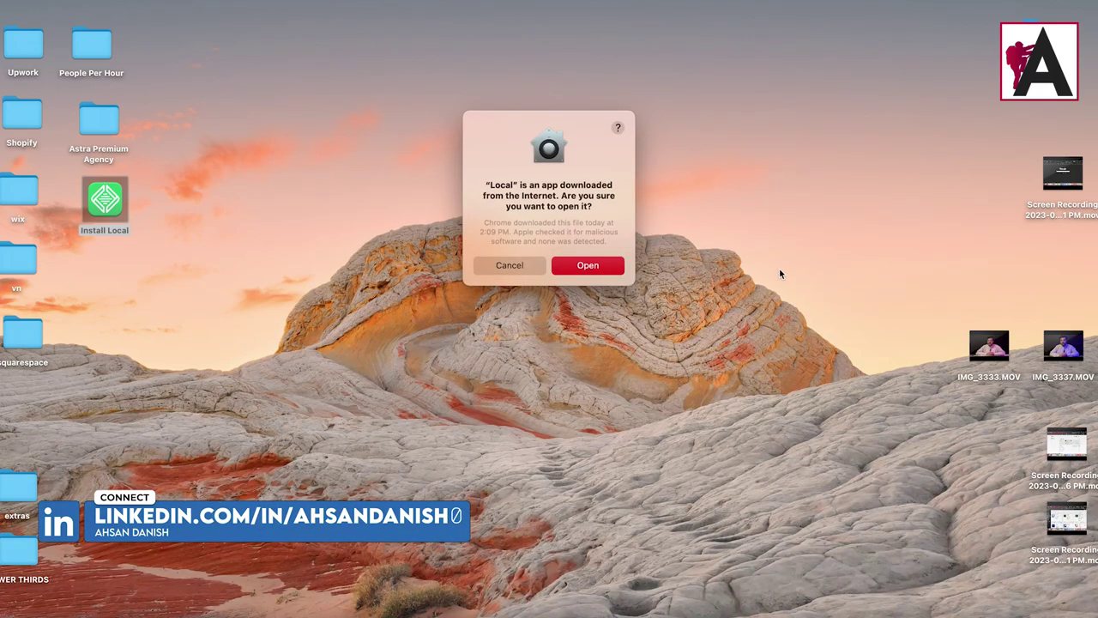
click(610, 269)
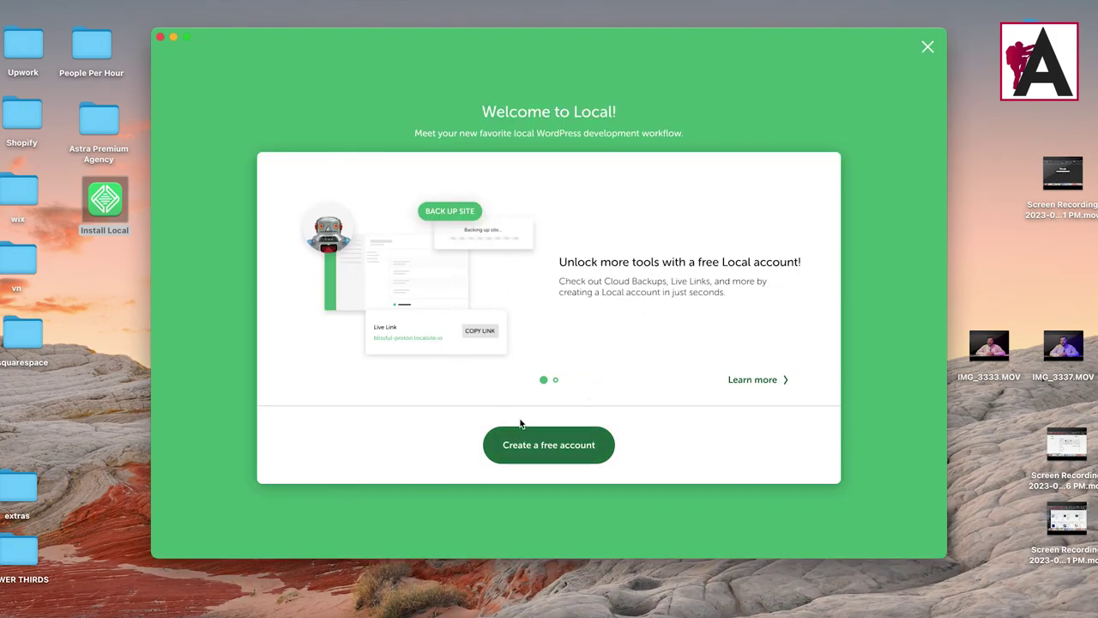
Step: Dismiss the Welcome screen, decline error and usage reporting, and choose Create a new site
click(560, 441)
click(554, 379)
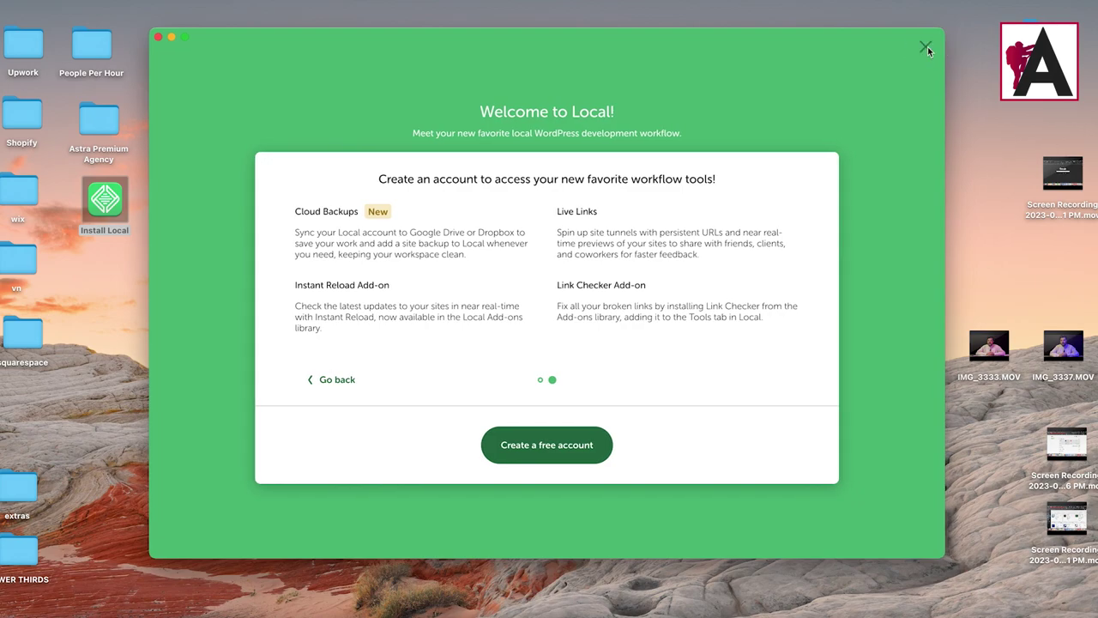
click(930, 46)
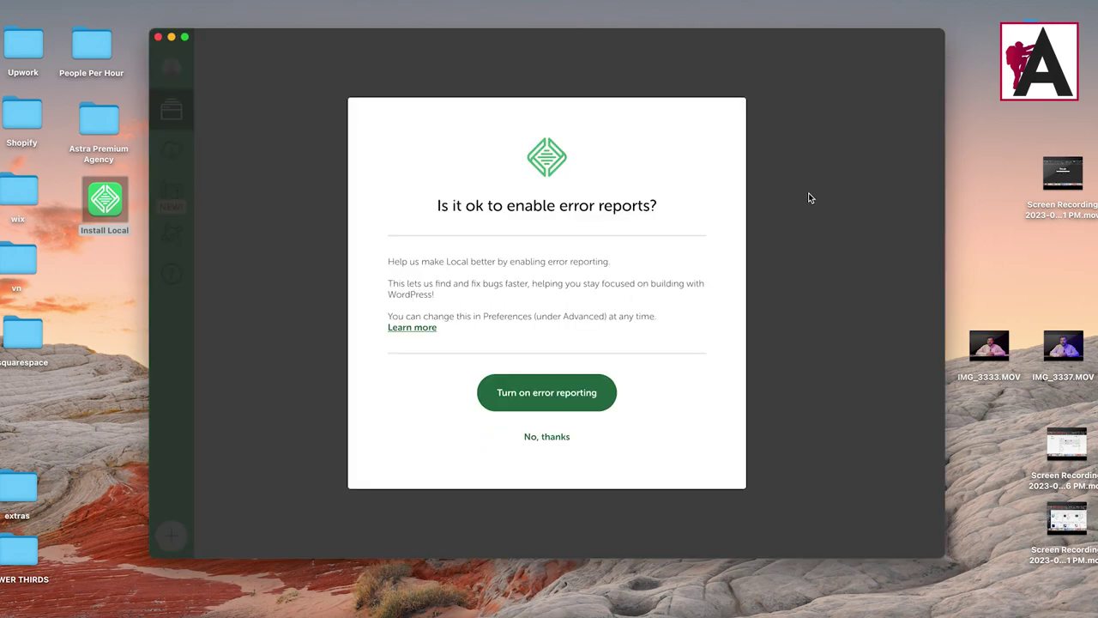
click(547, 437)
click(561, 441)
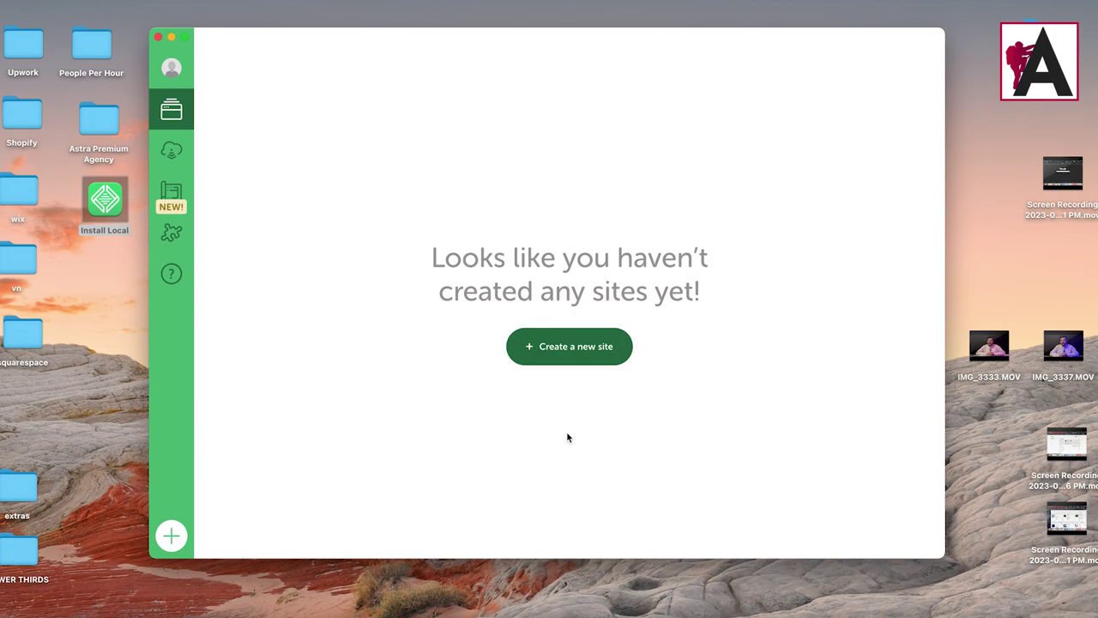
click(566, 352)
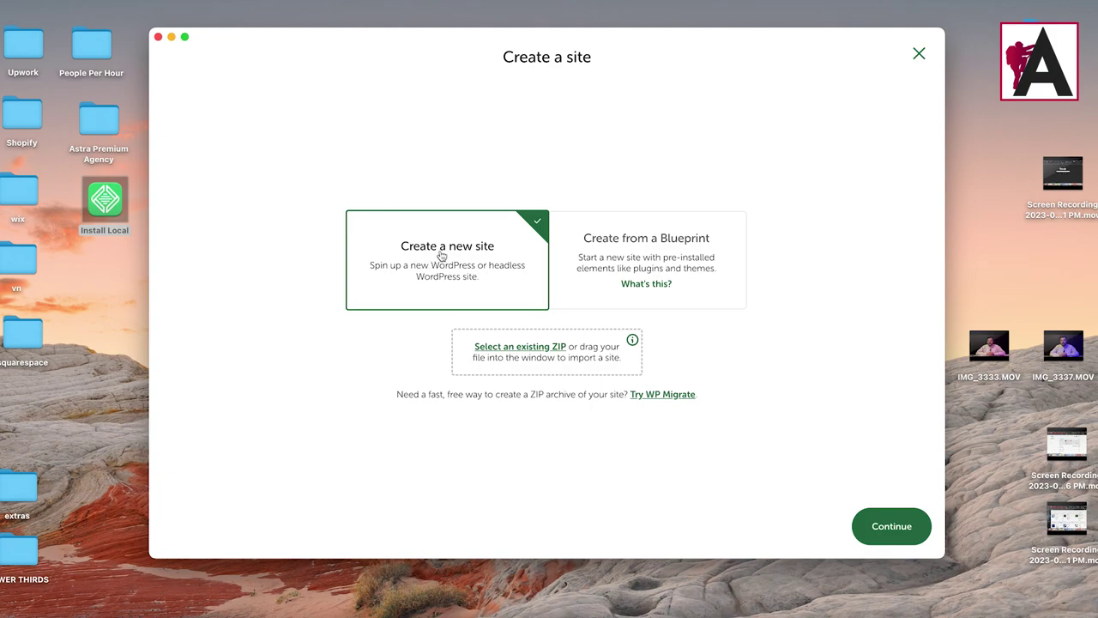
Step: Enter the new site's name, correcting typos, and review its generated domain and path under Advanced options
click(897, 527)
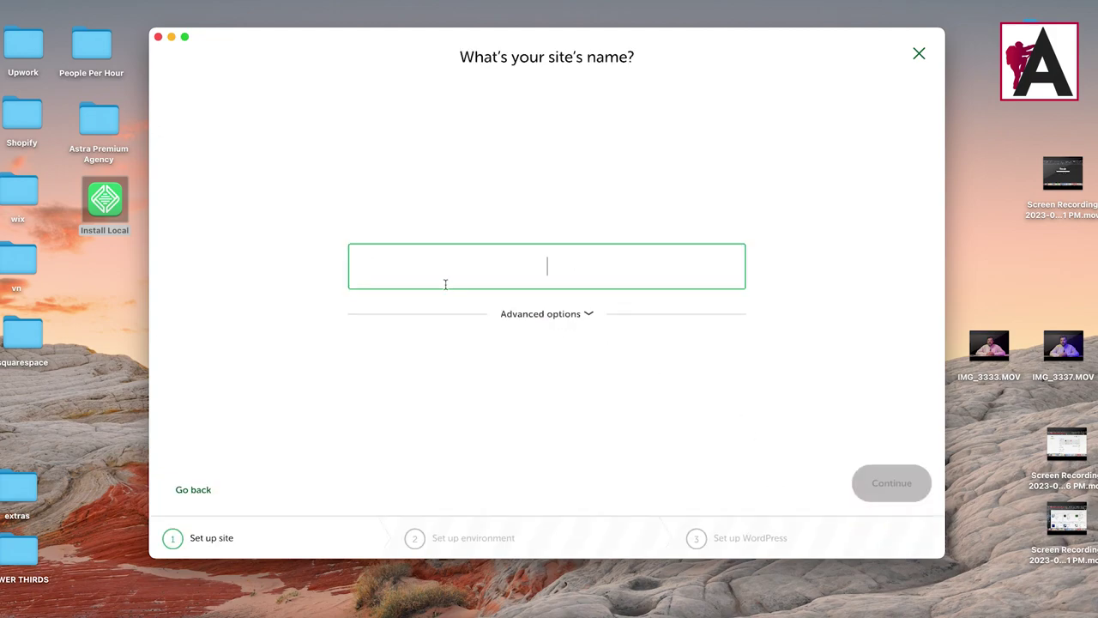
key(BackSpace)
key(BackSpace)
key(BackSpace)
key(BackSpace)
key(BackSpace)
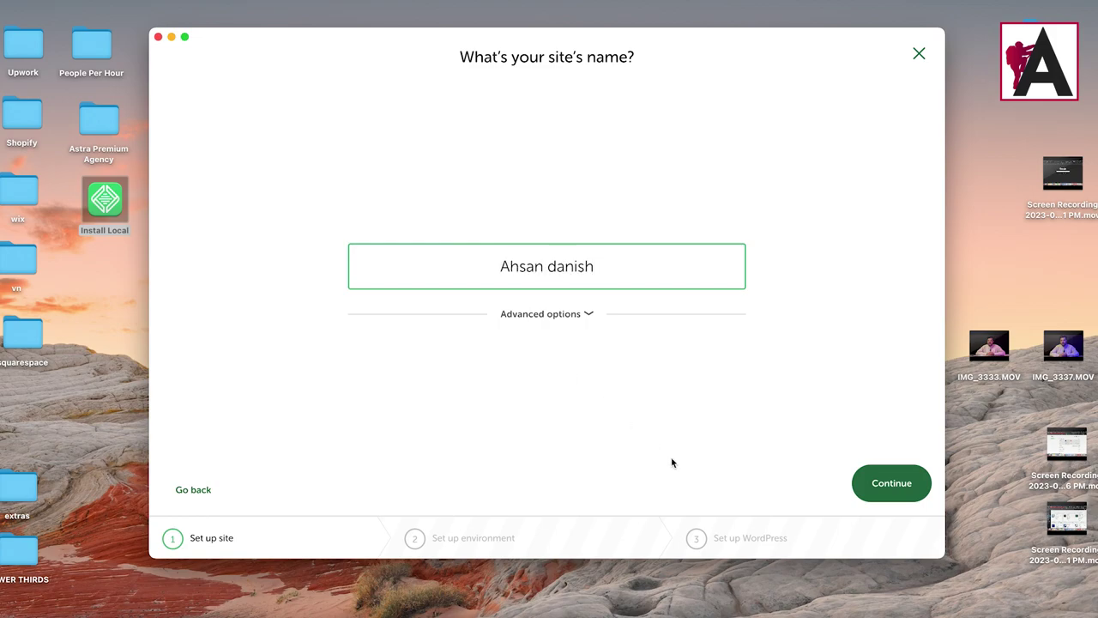
click(587, 314)
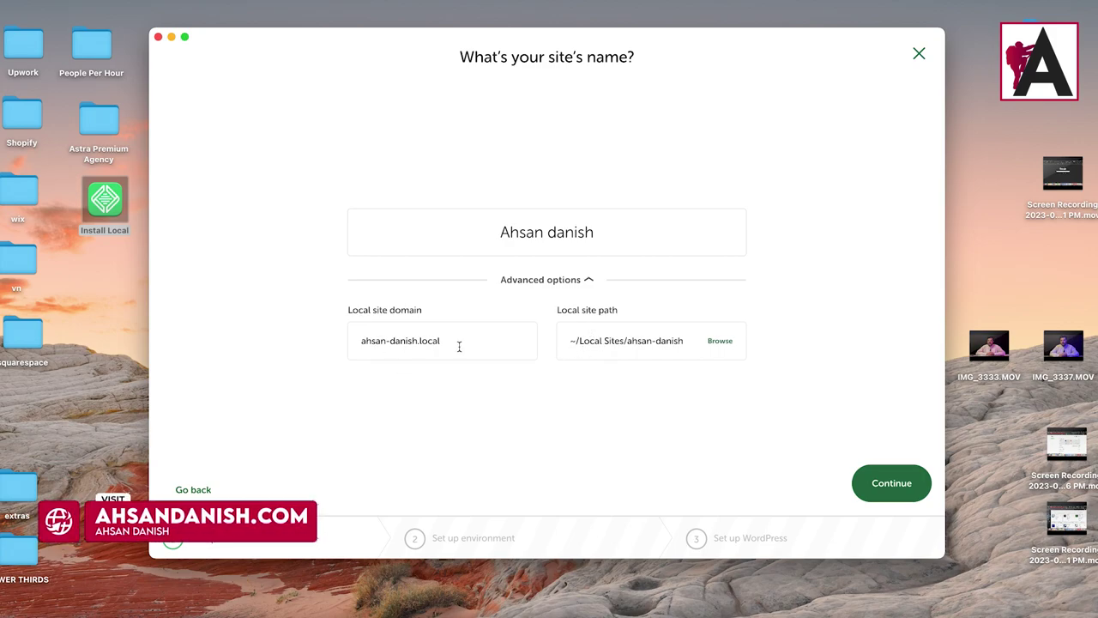
click(368, 340)
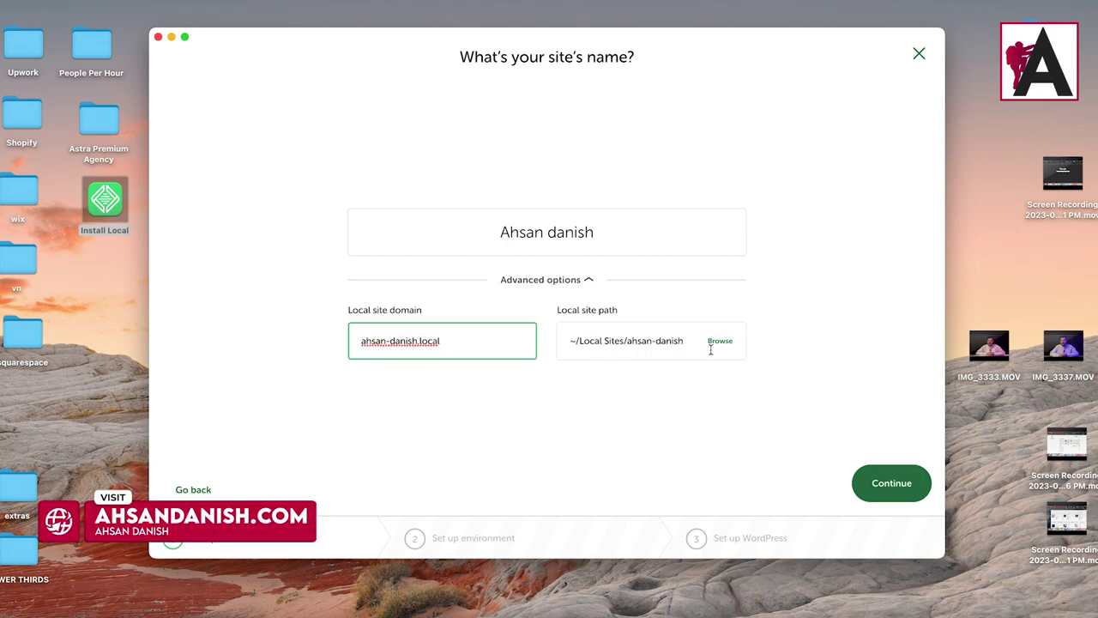
click(589, 281)
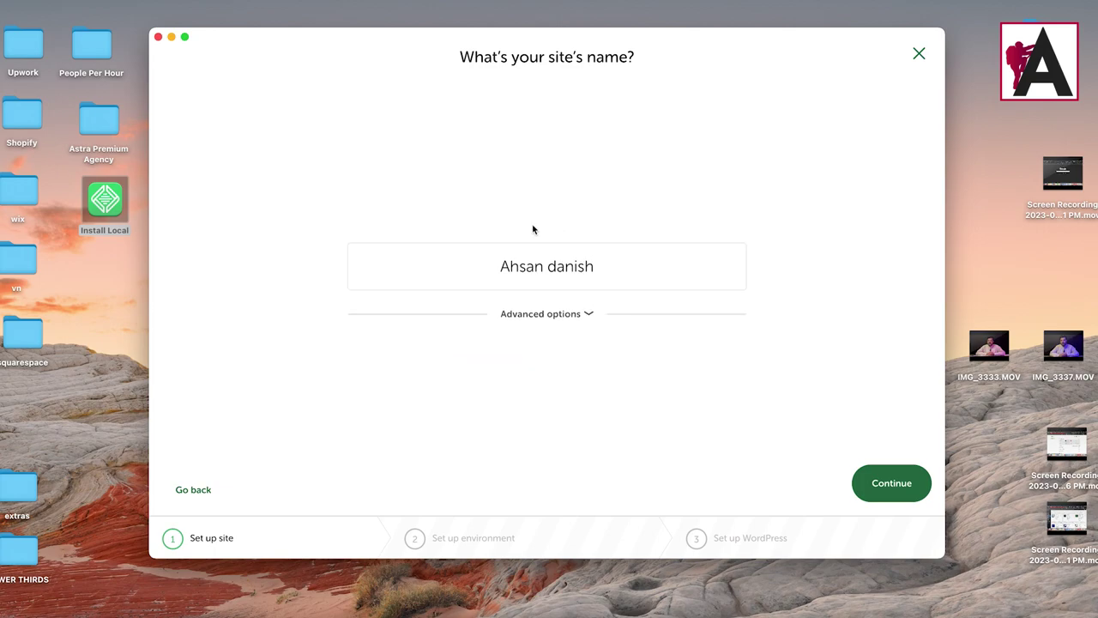
Step: Review Custom PHP, web server and database choices, then keep Preferred (PHP 8.1.22, nginx, MySQL 8.0.16)
click(889, 478)
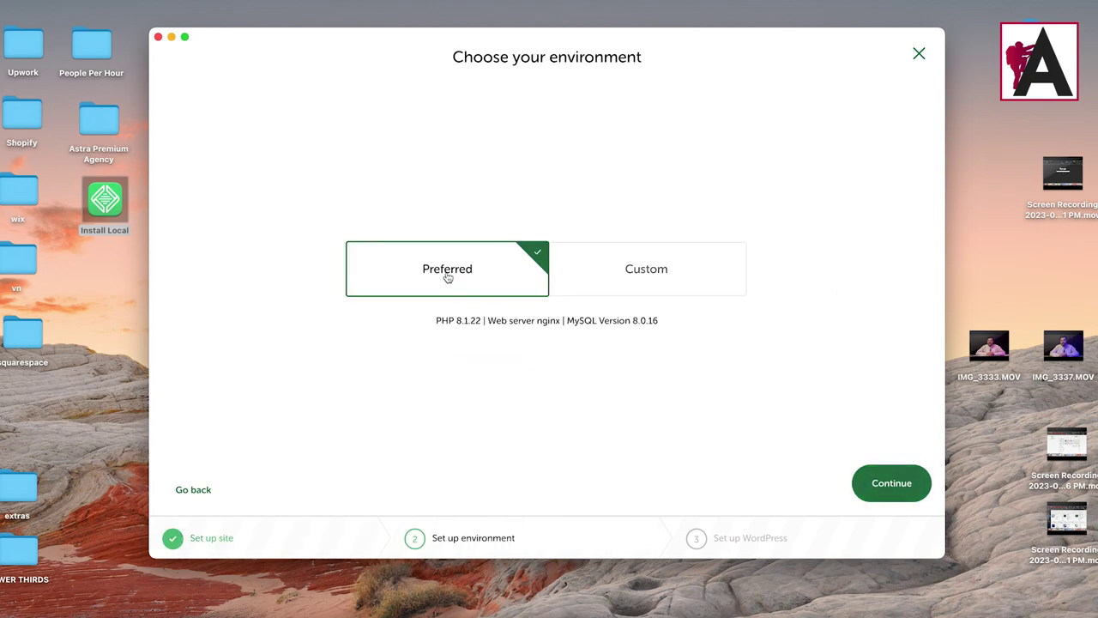
click(634, 271)
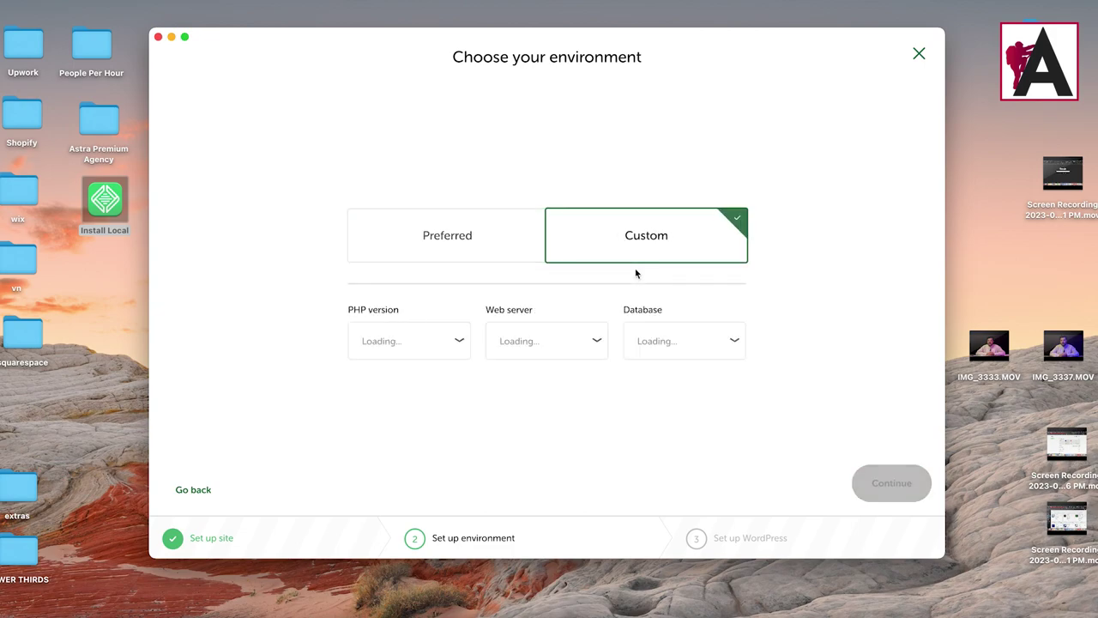
click(439, 340)
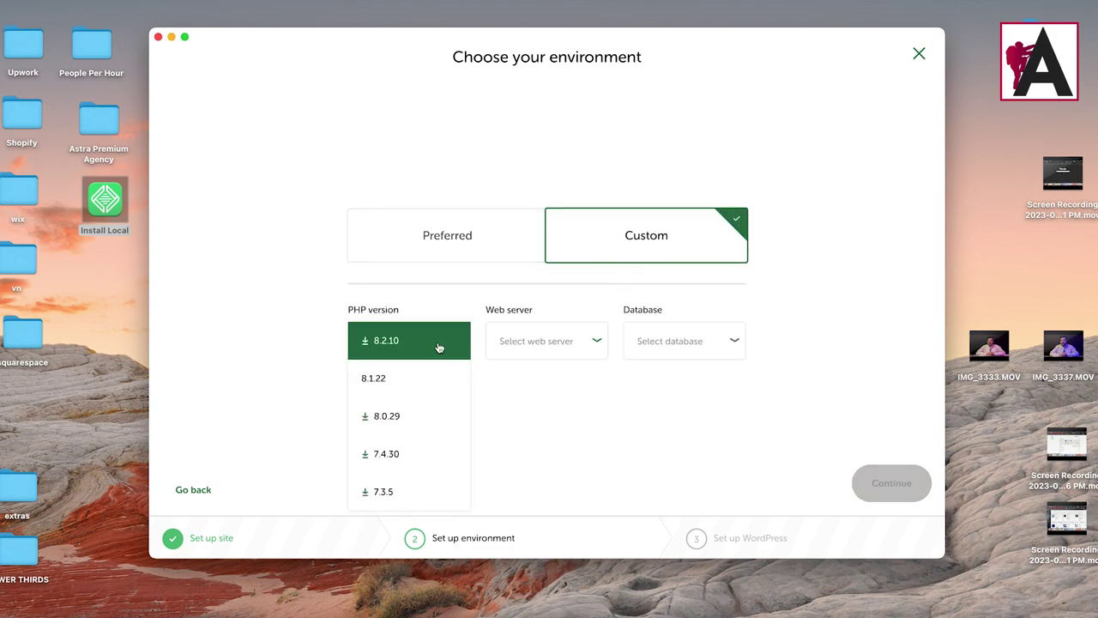
click(530, 352)
click(701, 340)
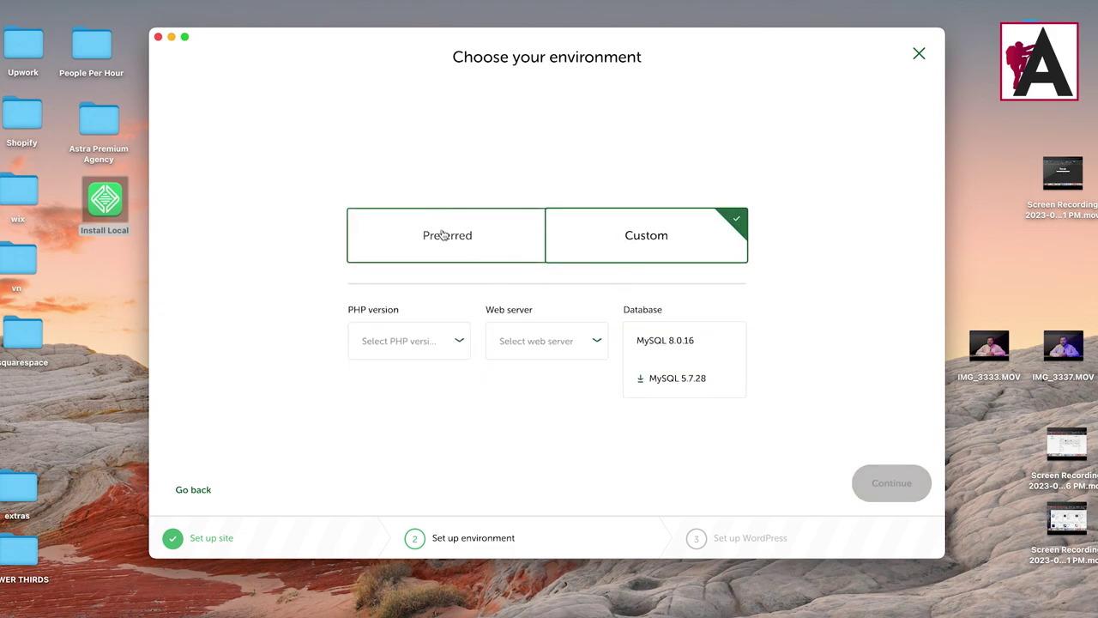
click(469, 244)
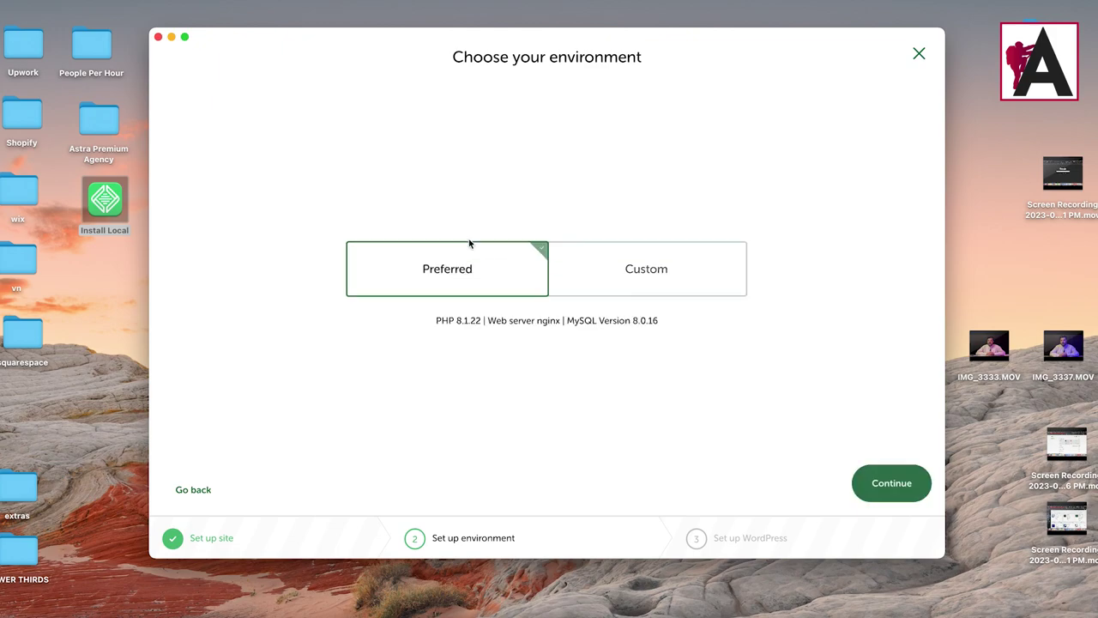
click(902, 491)
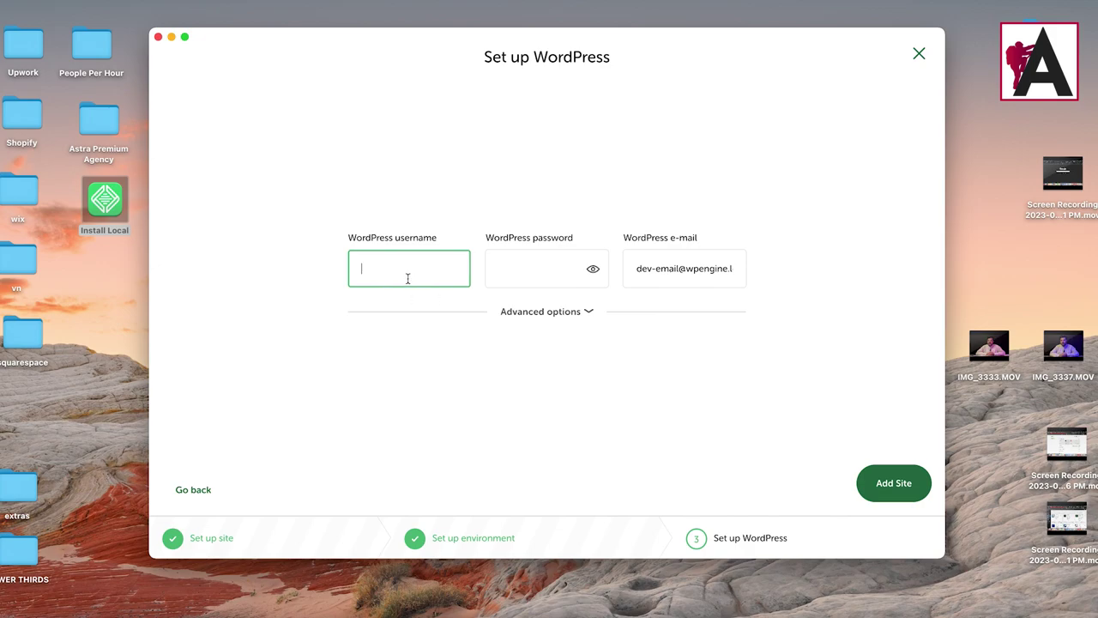
Step: Enter the admin username and password, keep the default e-mail and Multisite No, and add the site
text(ahsa)
click(532, 268)
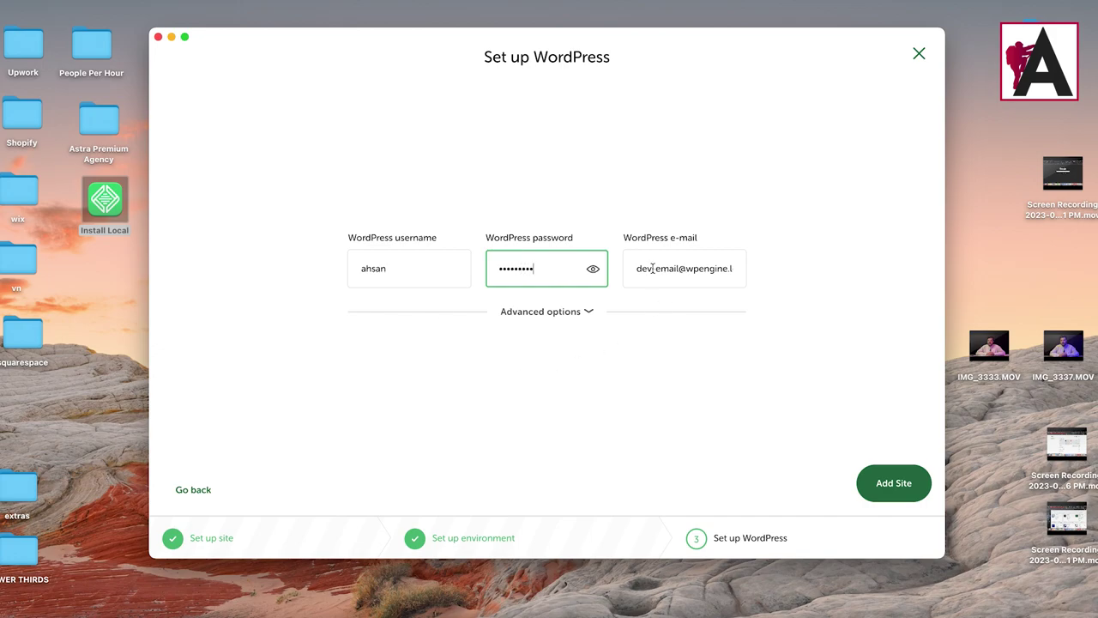
drag(652, 269, 767, 270)
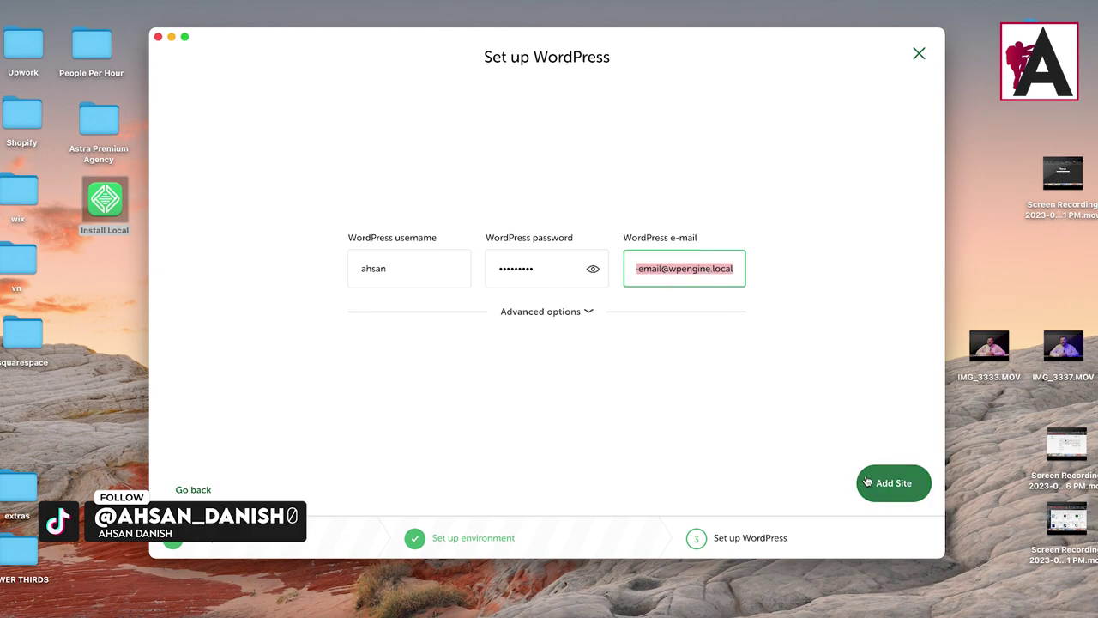
click(566, 314)
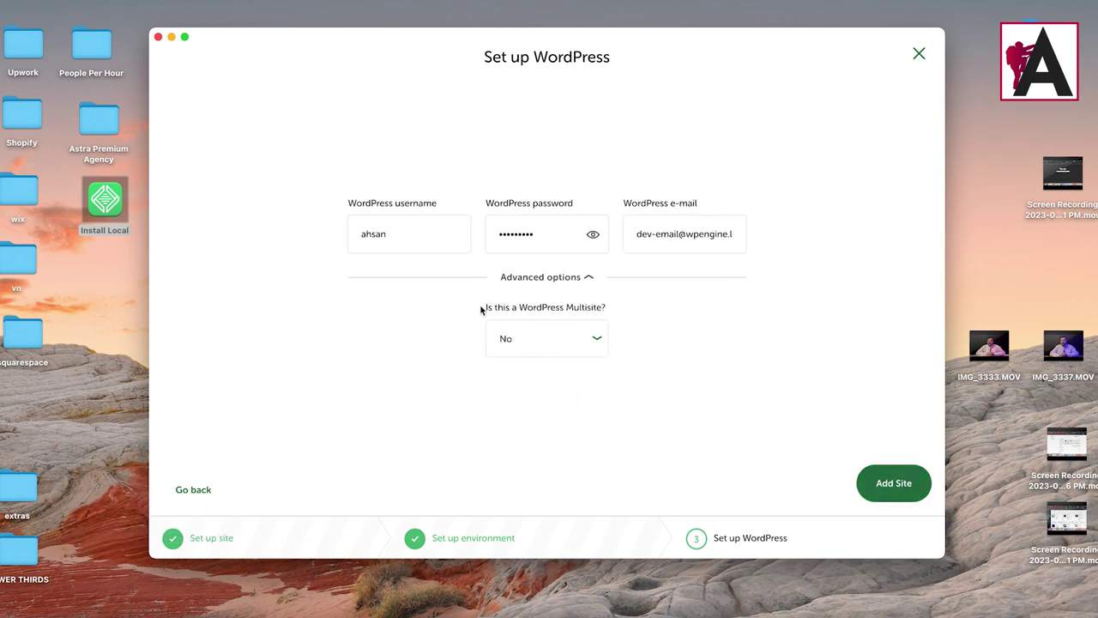
click(588, 279)
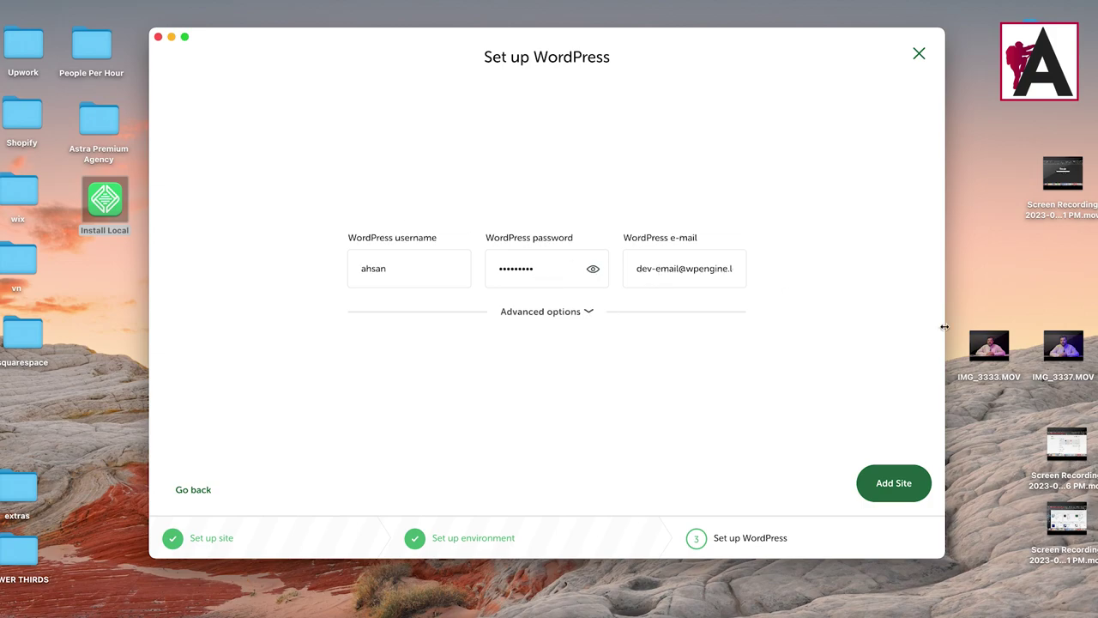
click(892, 483)
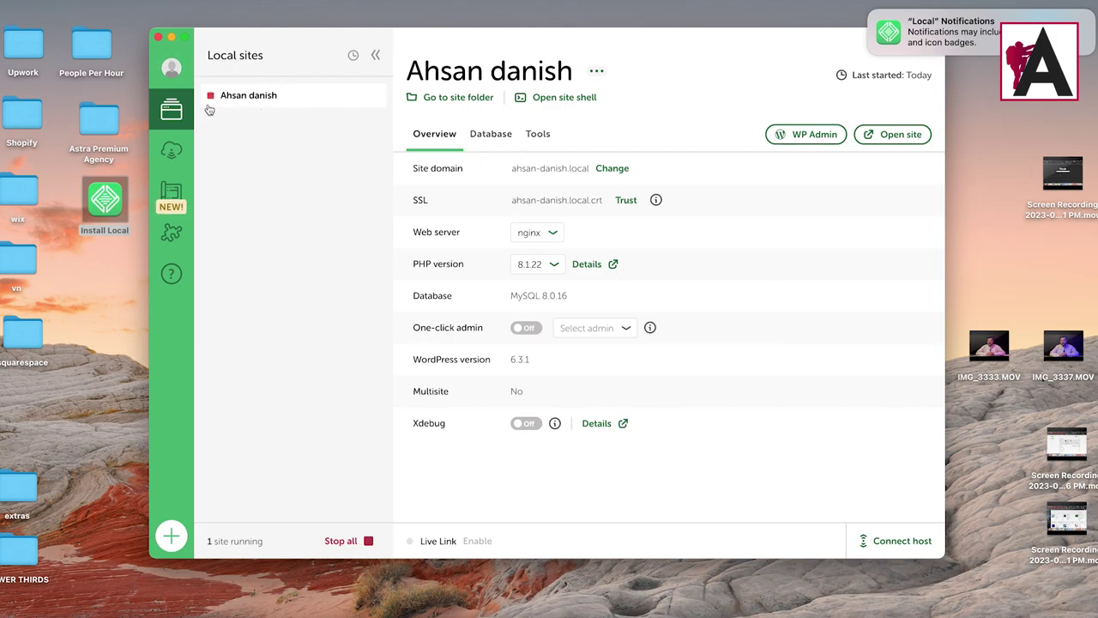
Step: Wait for Local to finish provisioning until the site shows as running
mouse_move(215, 105)
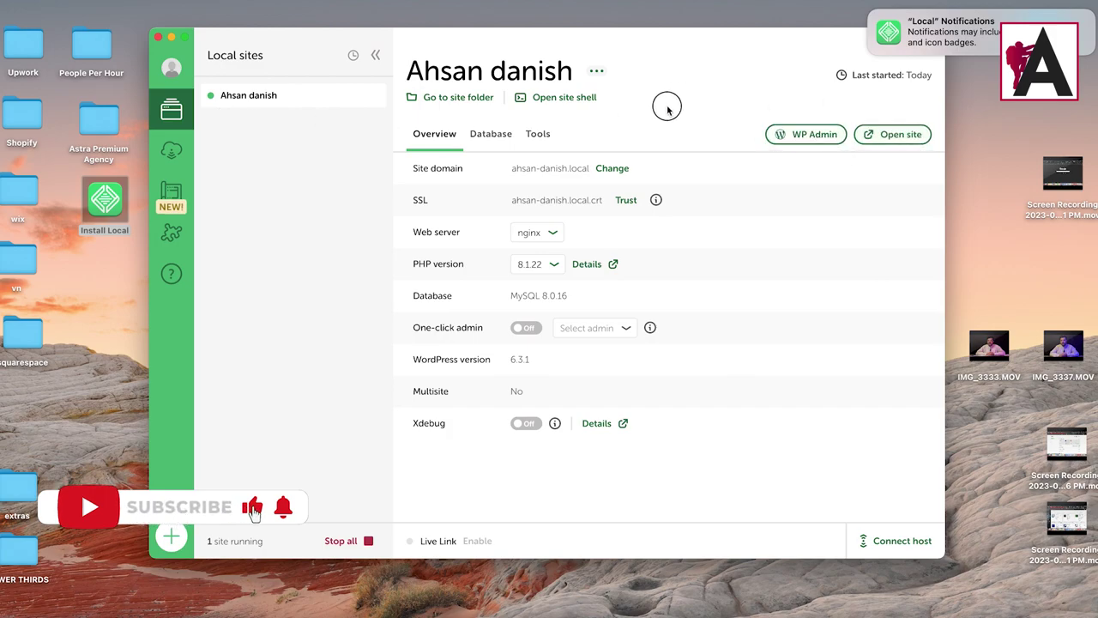
Step: Open the site in Safari, copy its .local address, close Safari and switch to Chrome
click(892, 137)
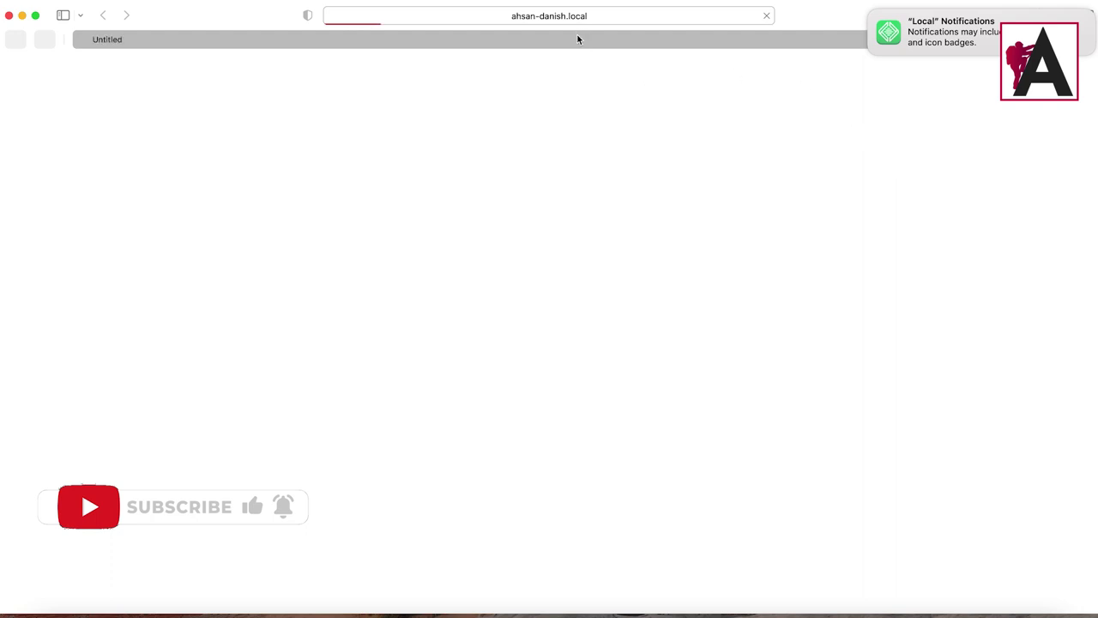
click(577, 17)
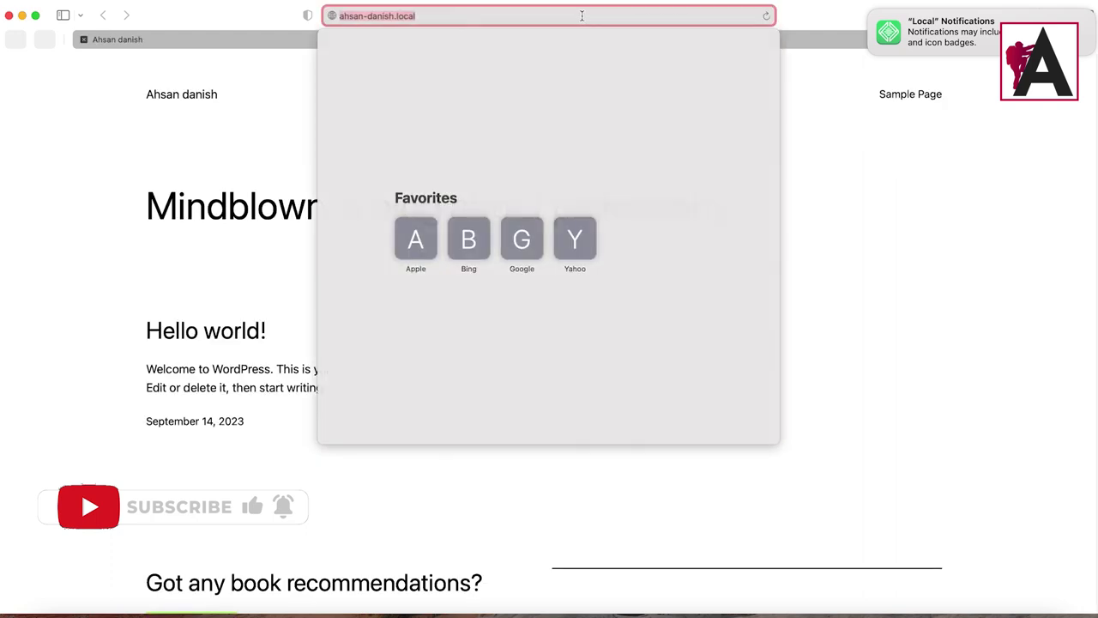
right_click(404, 19)
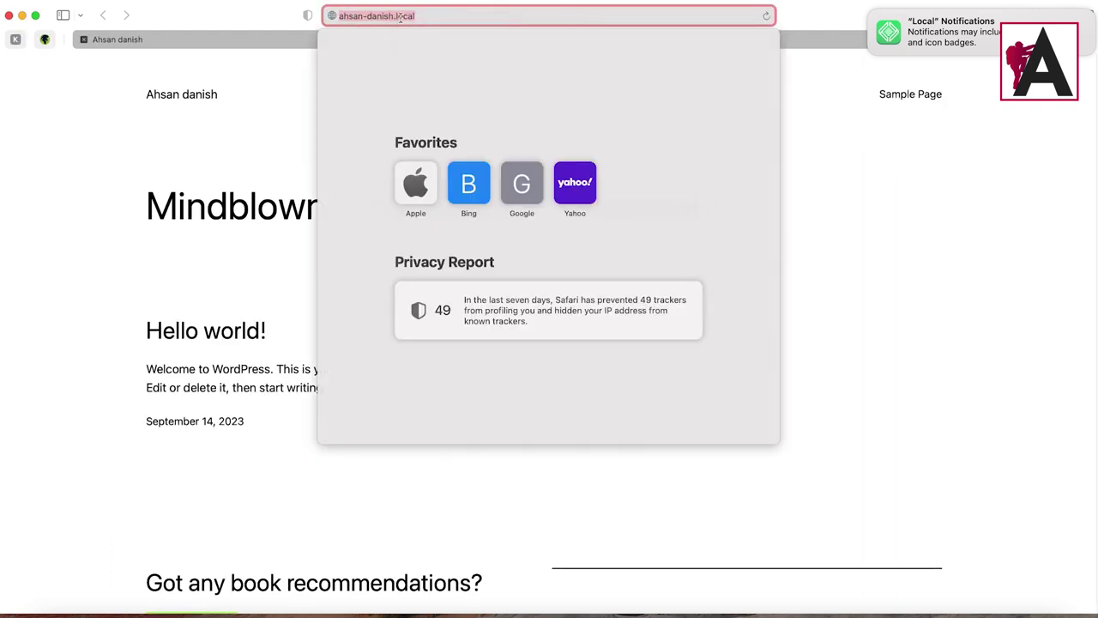
right_click(405, 20)
click(420, 40)
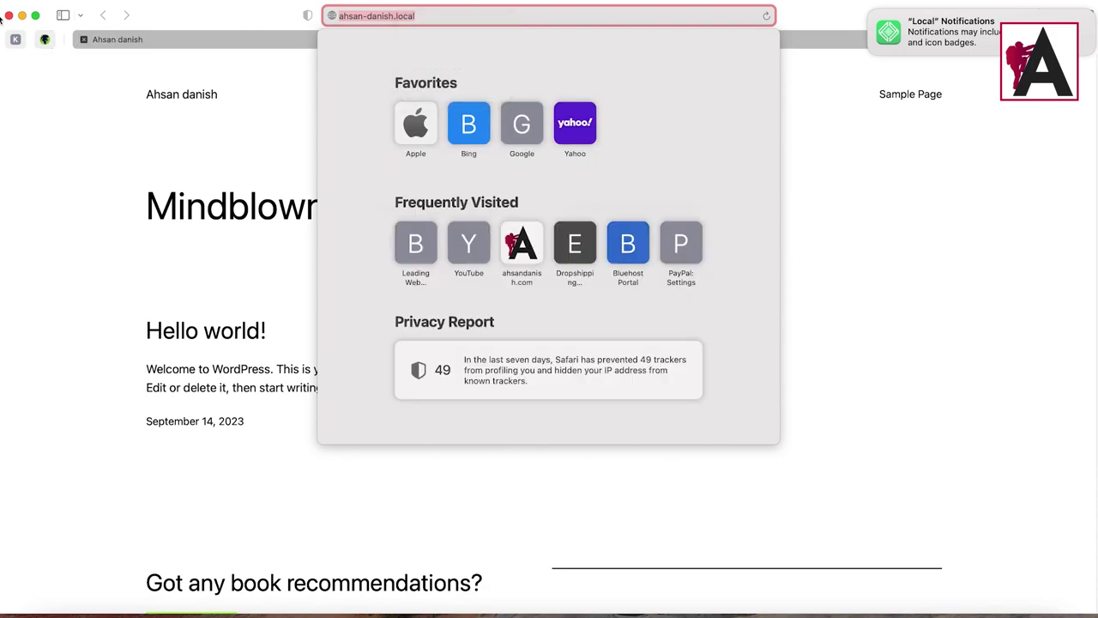
click(9, 15)
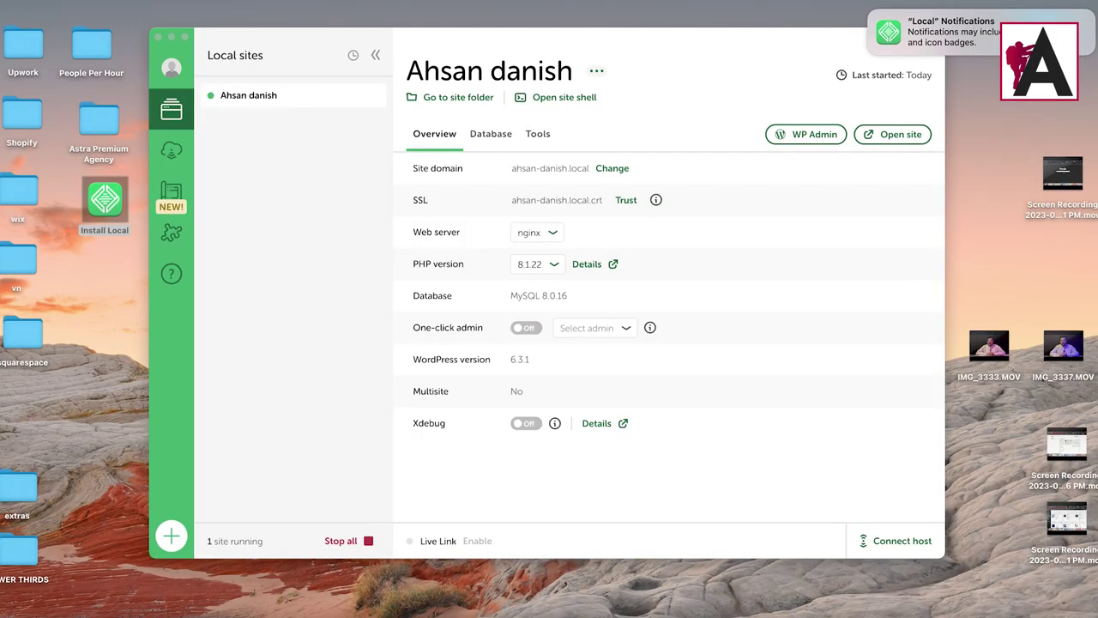
click(919, 610)
Step: Paste and load the site's .local address in a new Chrome tab, then append /wp-admin
click(872, 13)
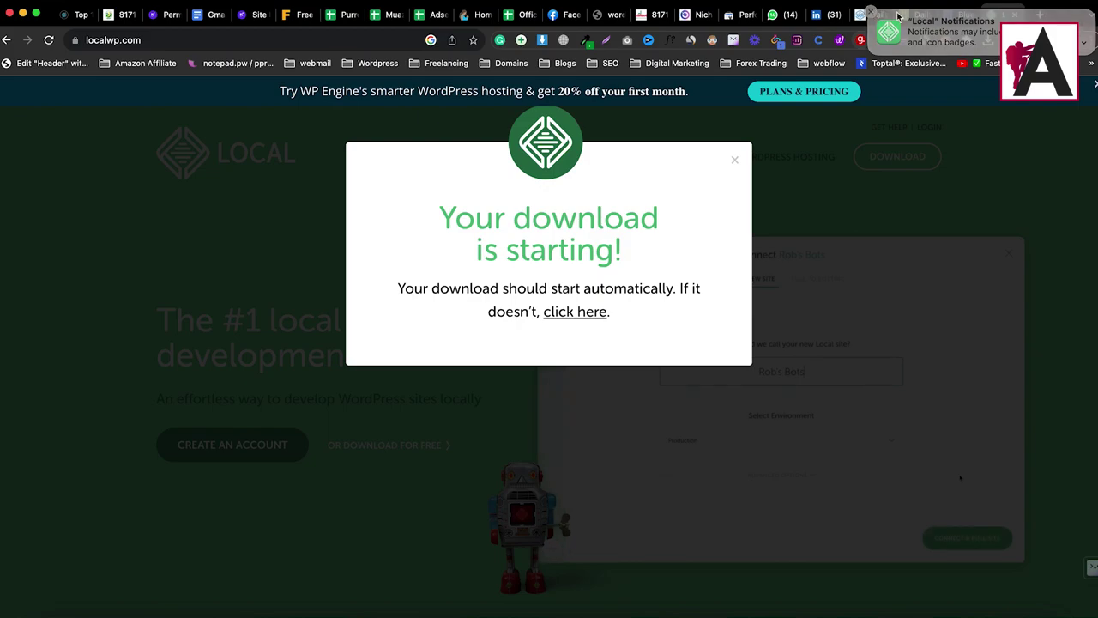
click(1018, 15)
right_click(401, 41)
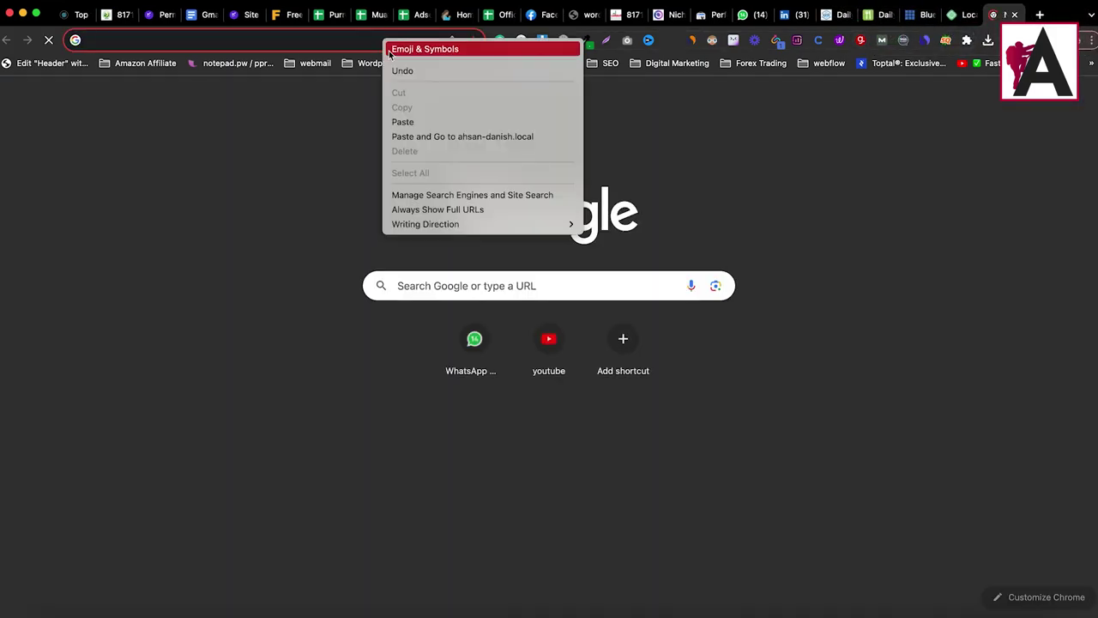
click(429, 135)
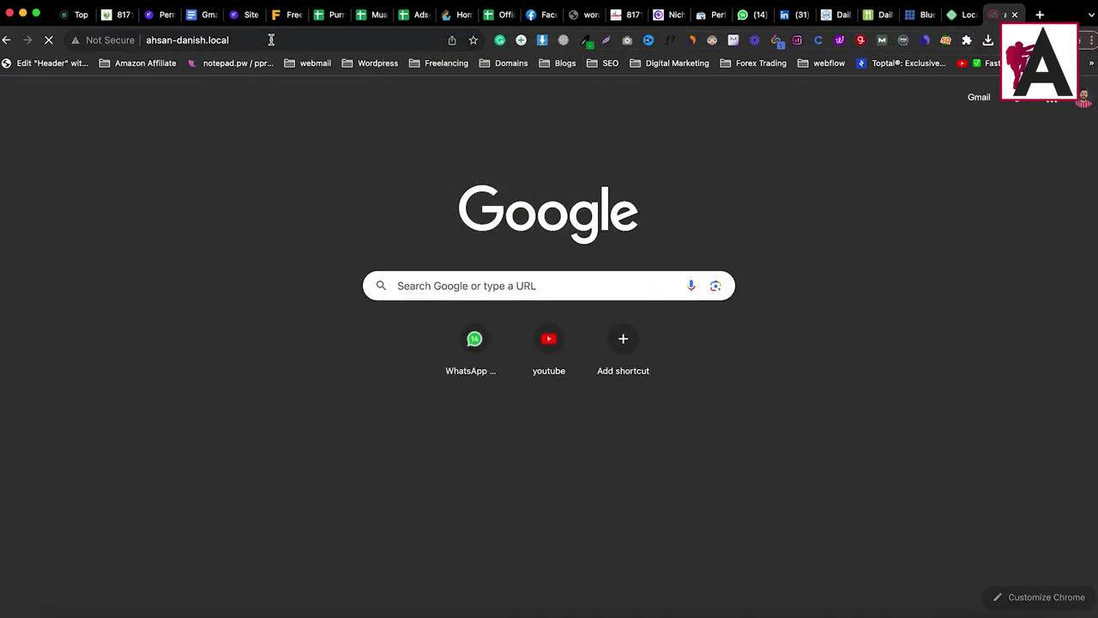
click(271, 41)
click(317, 40)
text(/)
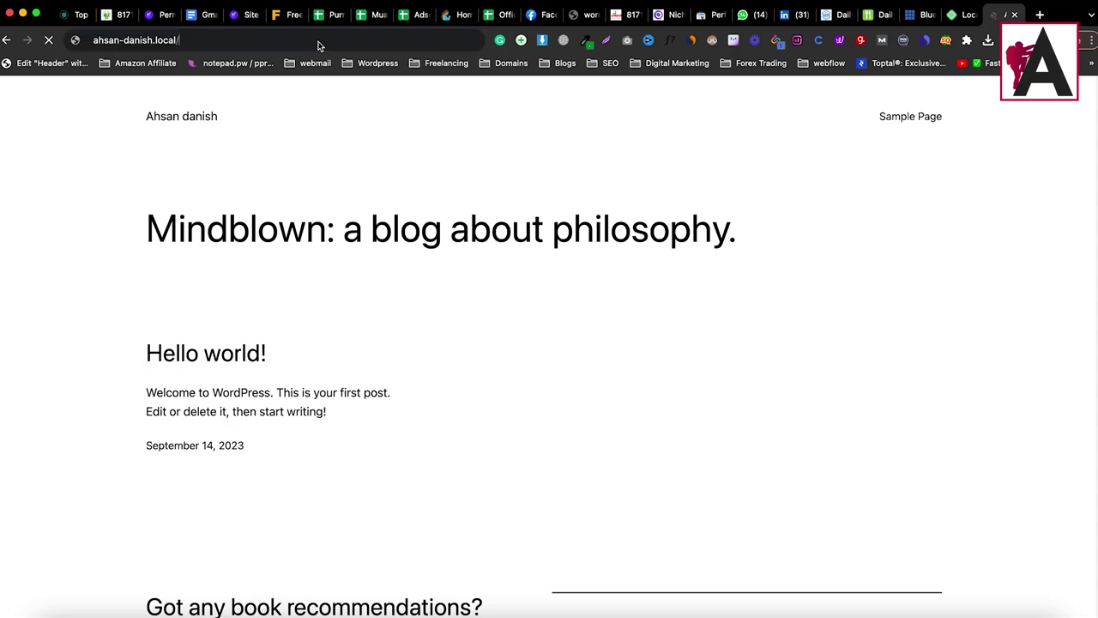
text(wp-admin)
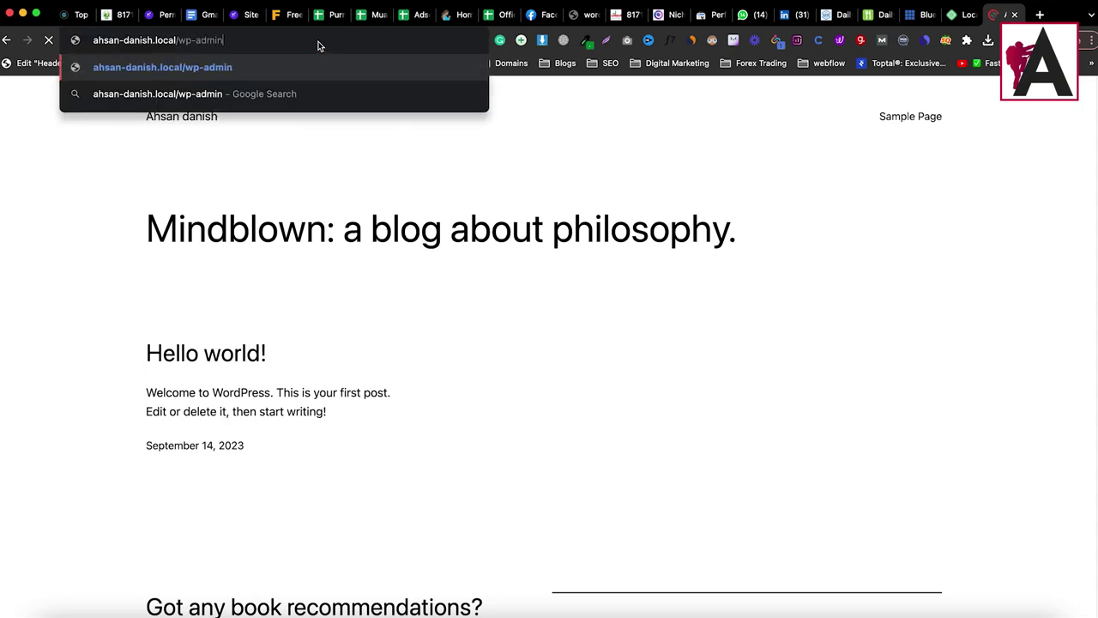
Step: Load wp-admin and log in with the admin username and password to reach the Dashboard
key(Return)
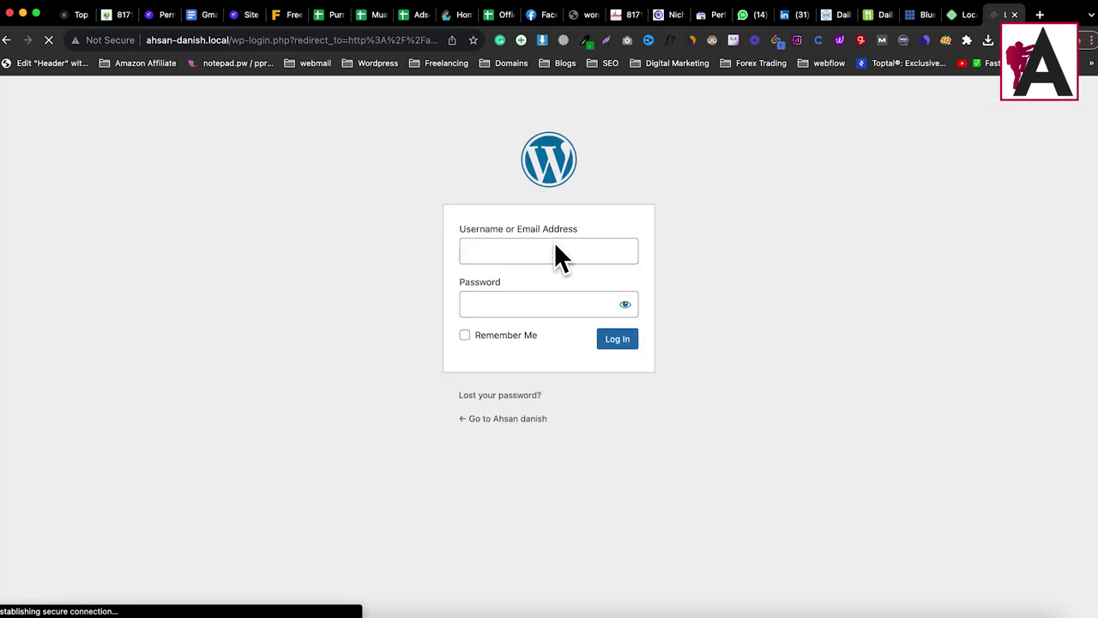
text(ahsan)
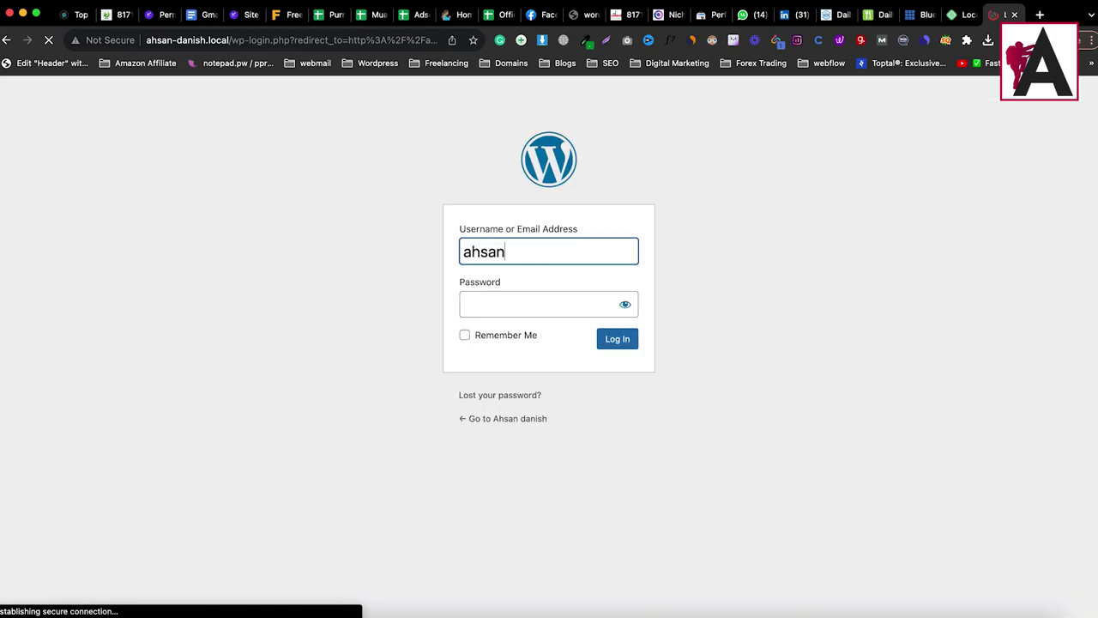
key(Tab)
text(******)
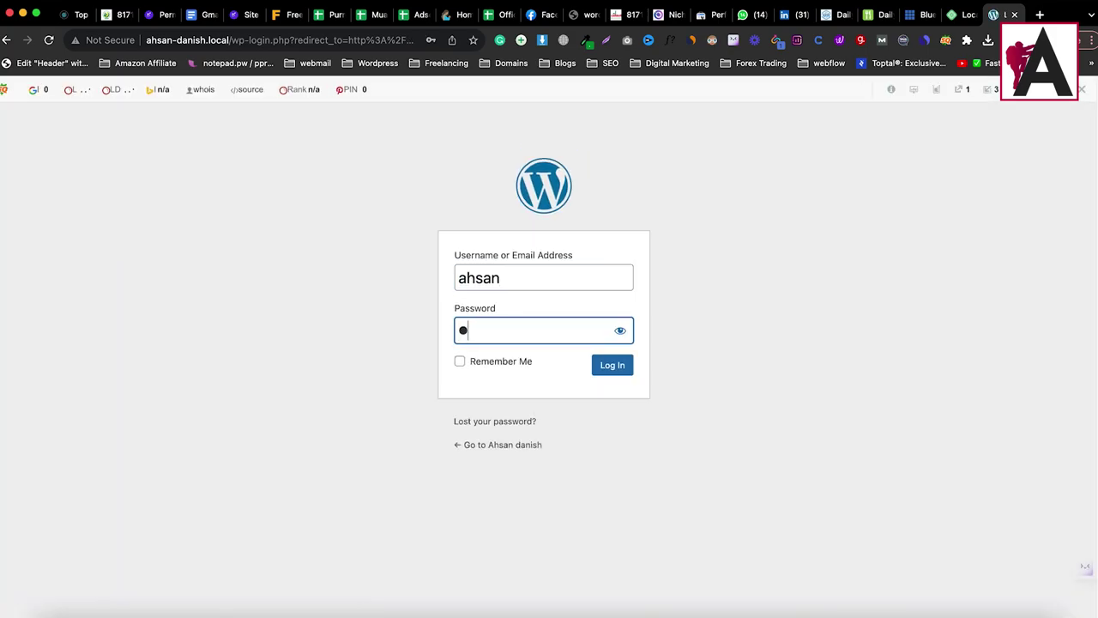
text(***)
key(Return)
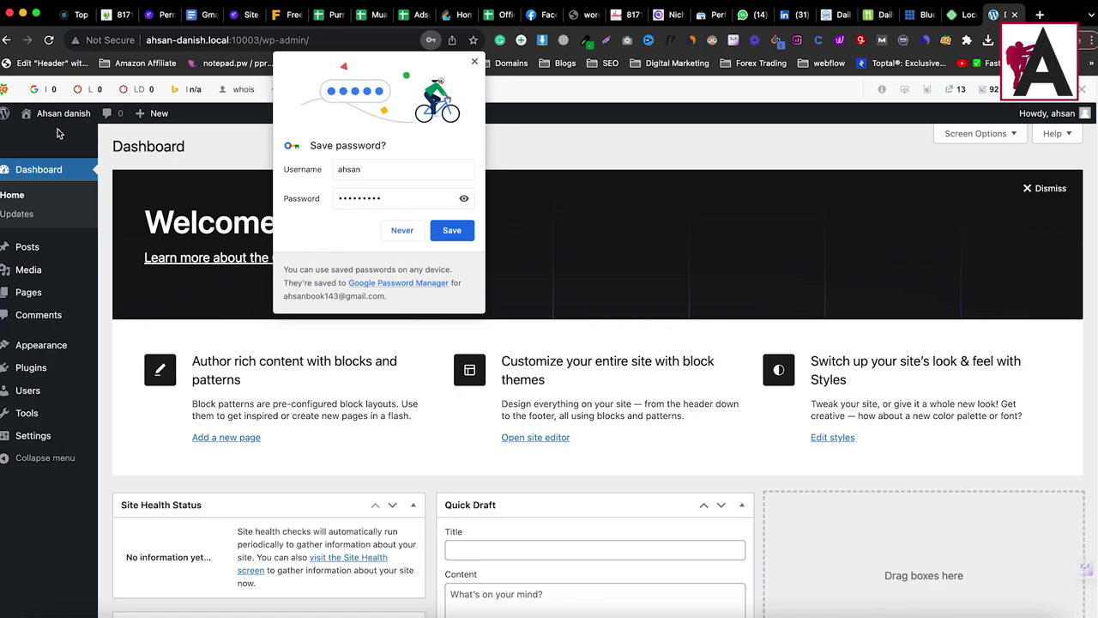
Step: Decline the browser's save-password offer and switch back to the Local app
click(410, 237)
click(969, 611)
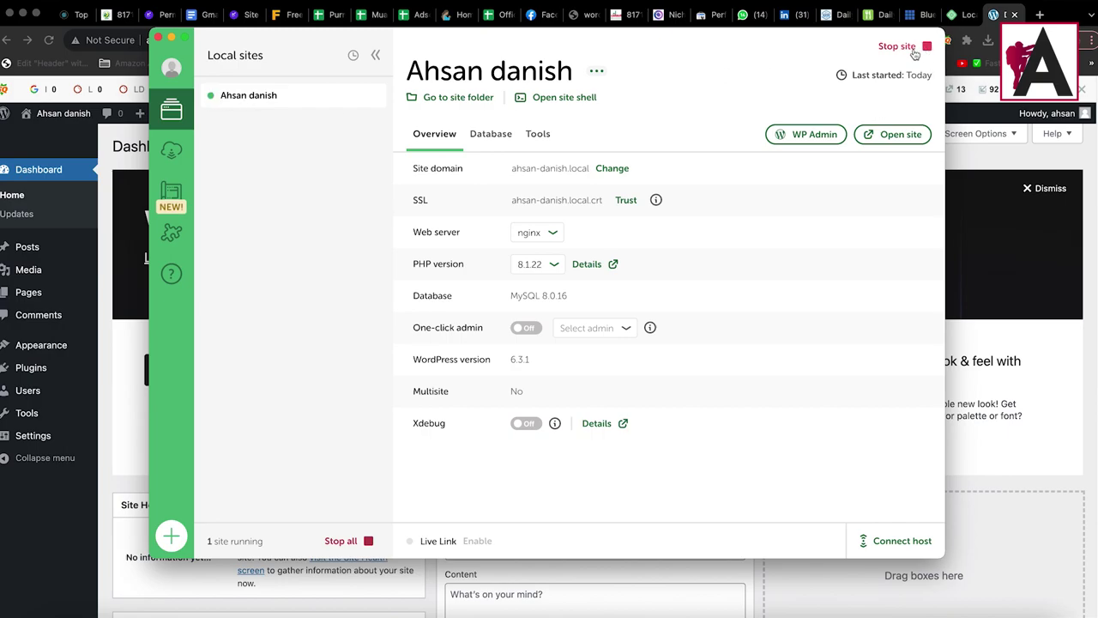
Step: Stop and restart the site, browse Tools (Live Links, MailHog), and end on Database details
click(897, 46)
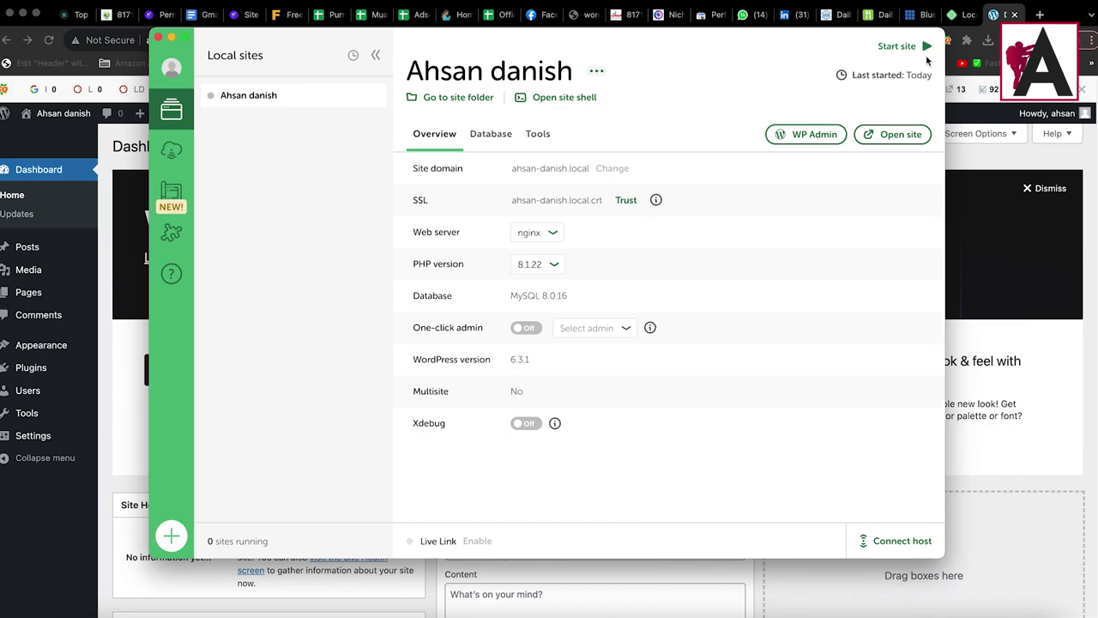
click(900, 48)
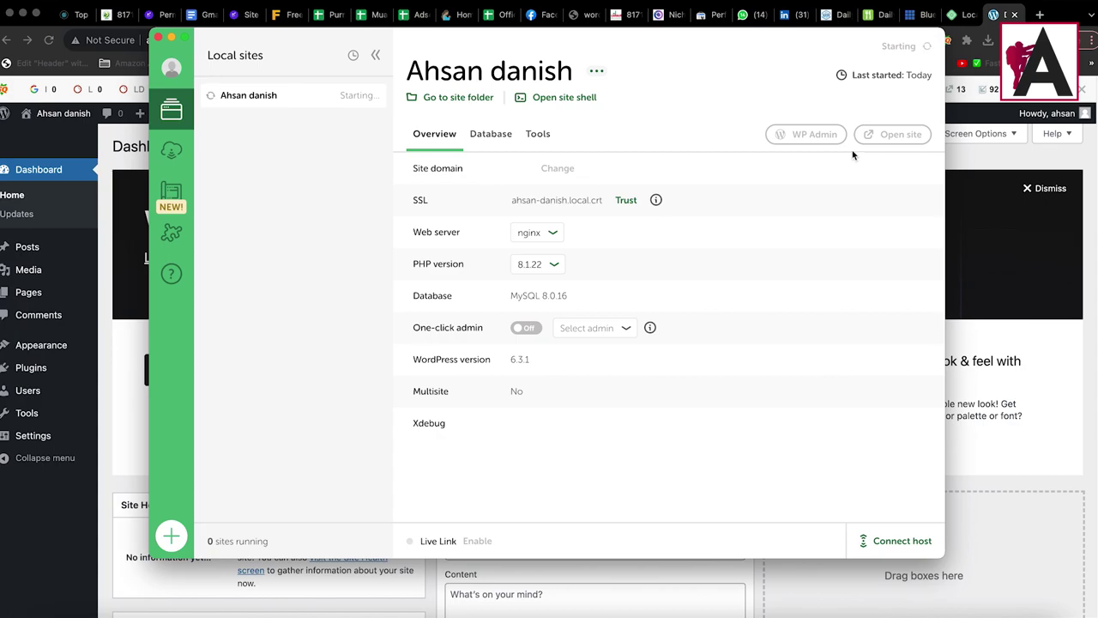
click(493, 135)
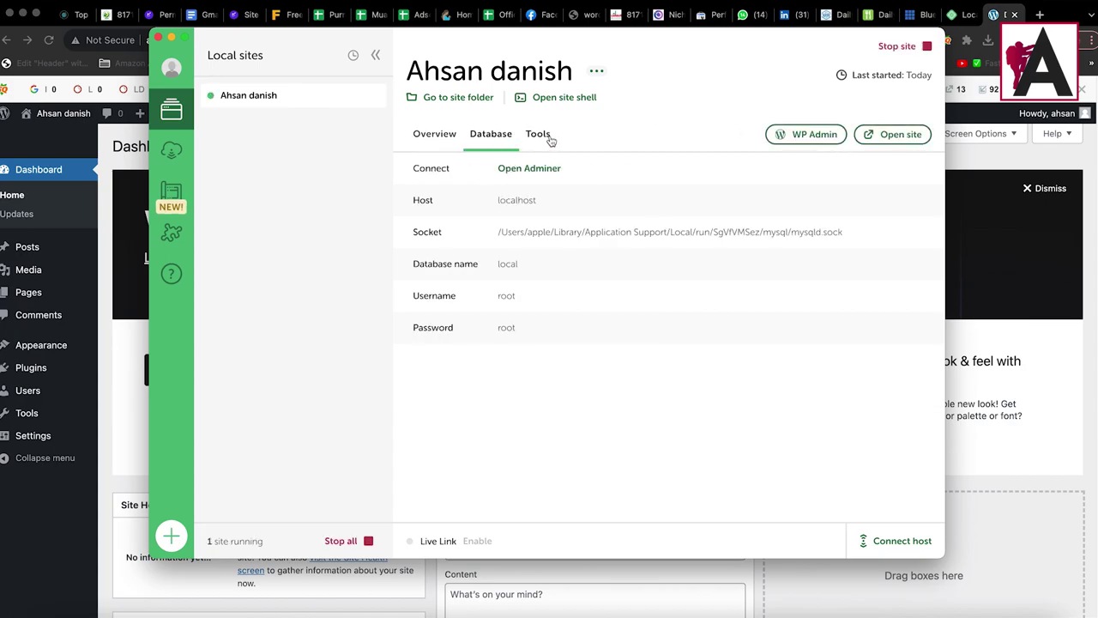
click(548, 137)
click(454, 204)
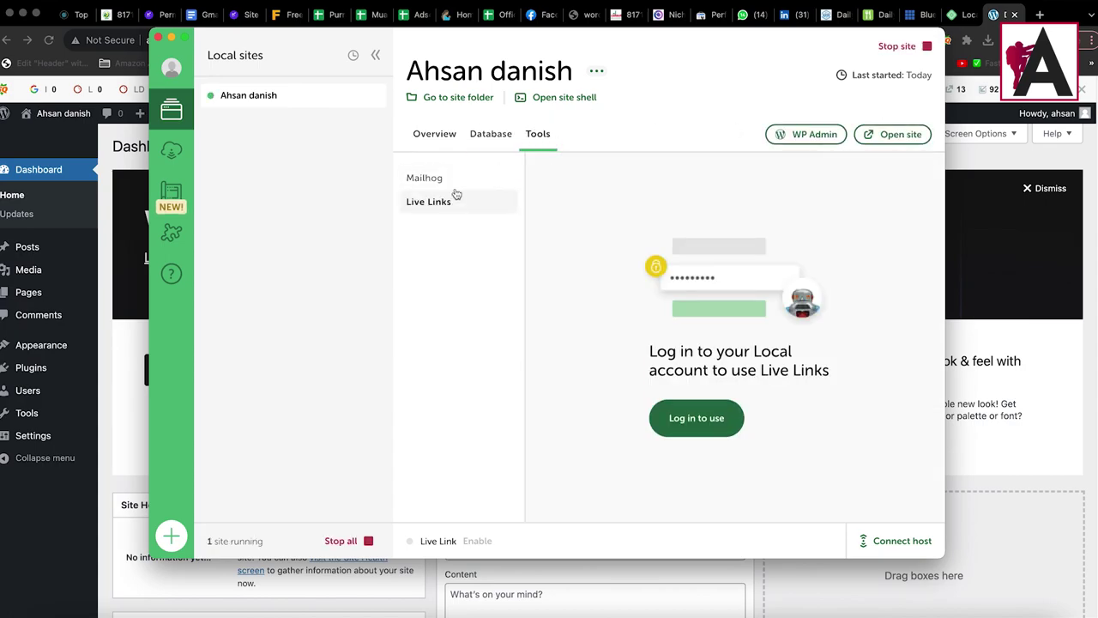
click(456, 182)
click(486, 137)
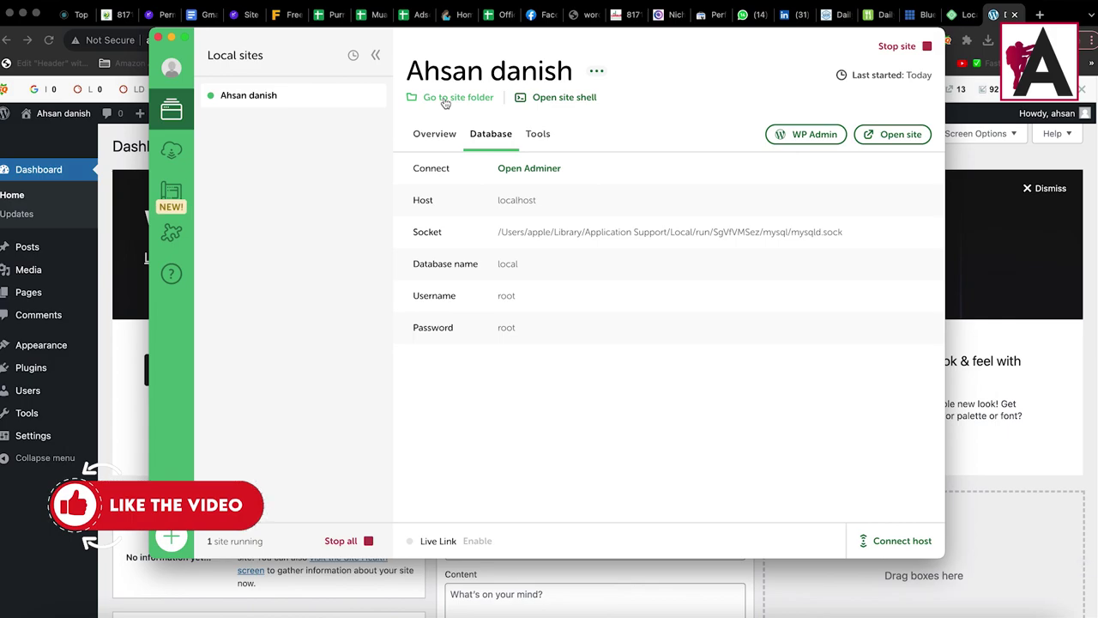
click(445, 99)
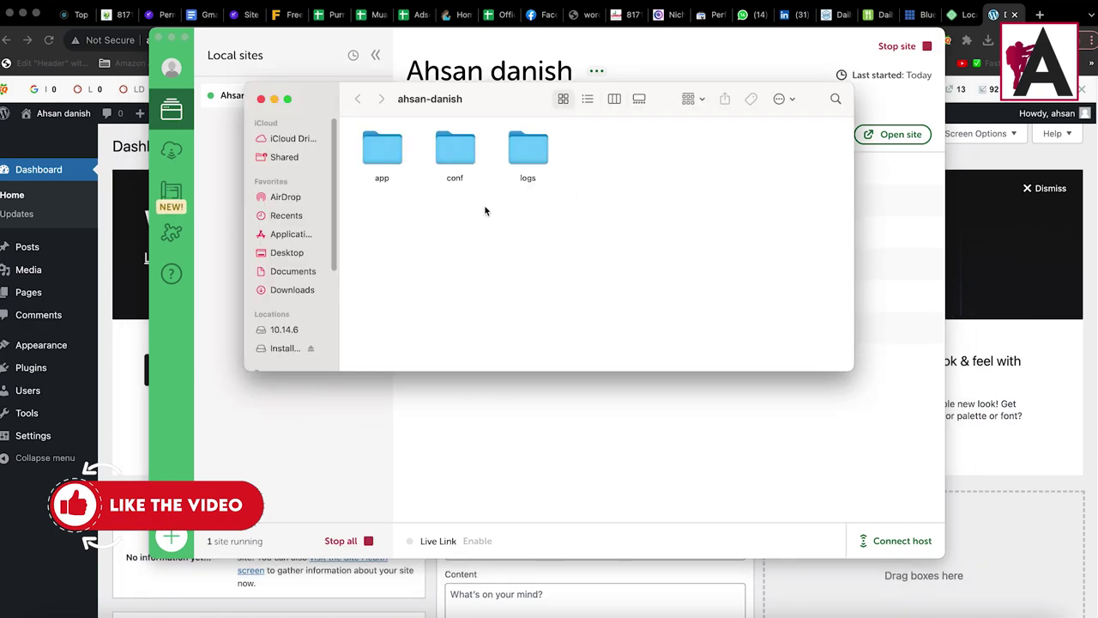
click(388, 155)
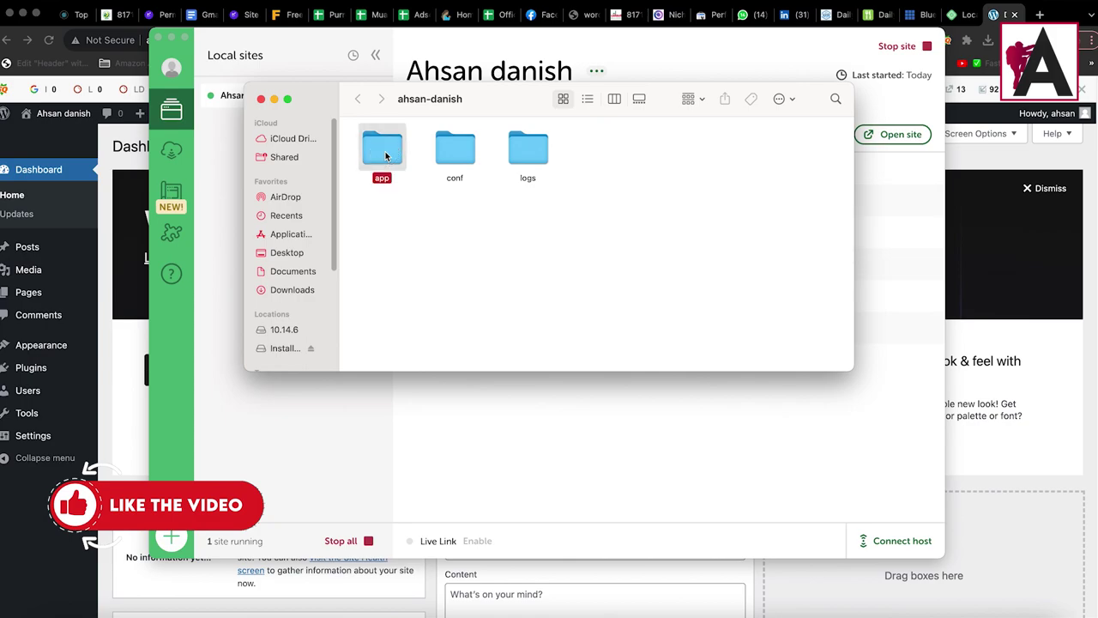
click(456, 153)
click(534, 152)
click(388, 150)
double_click(387, 150)
click(388, 152)
double_click(388, 152)
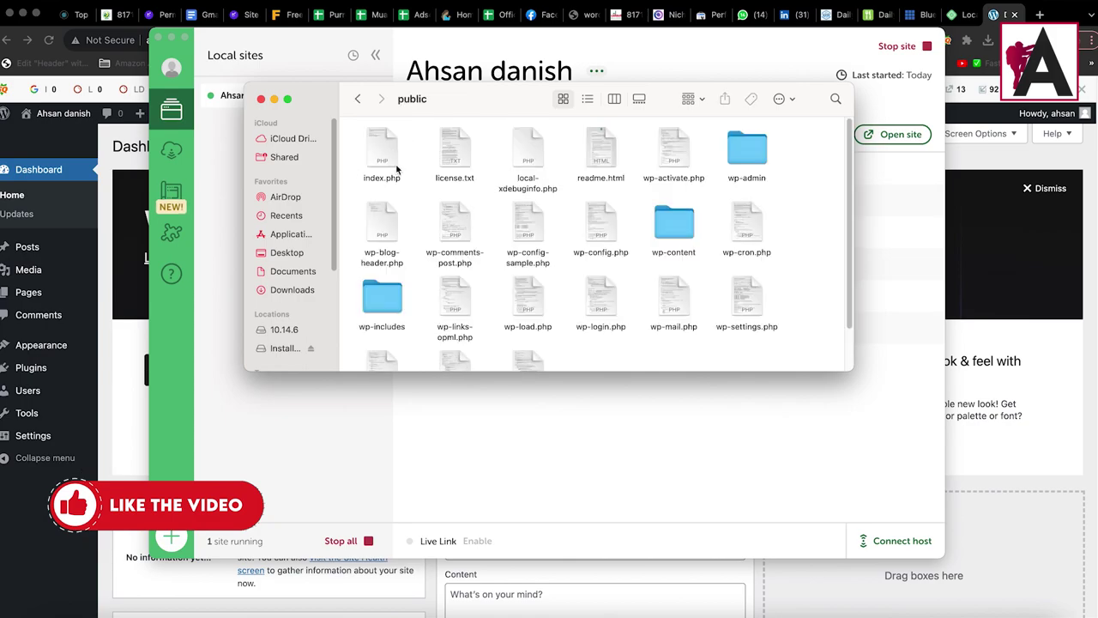
scroll(777, 256, down, 2)
drag(788, 324, 363, 97)
click(357, 98)
double_click(466, 153)
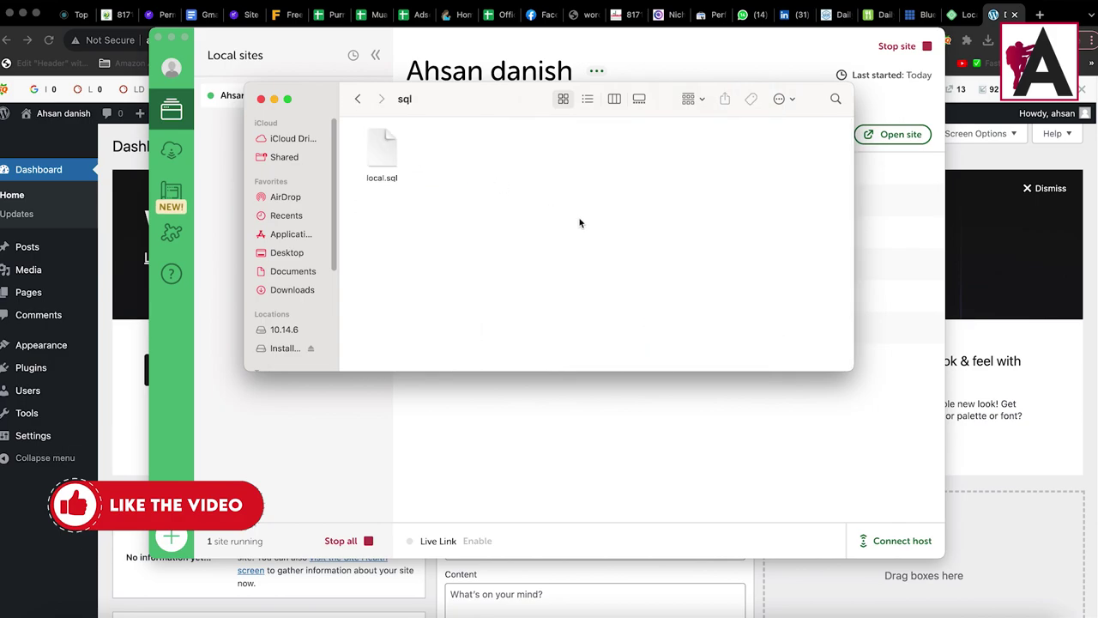
click(359, 100)
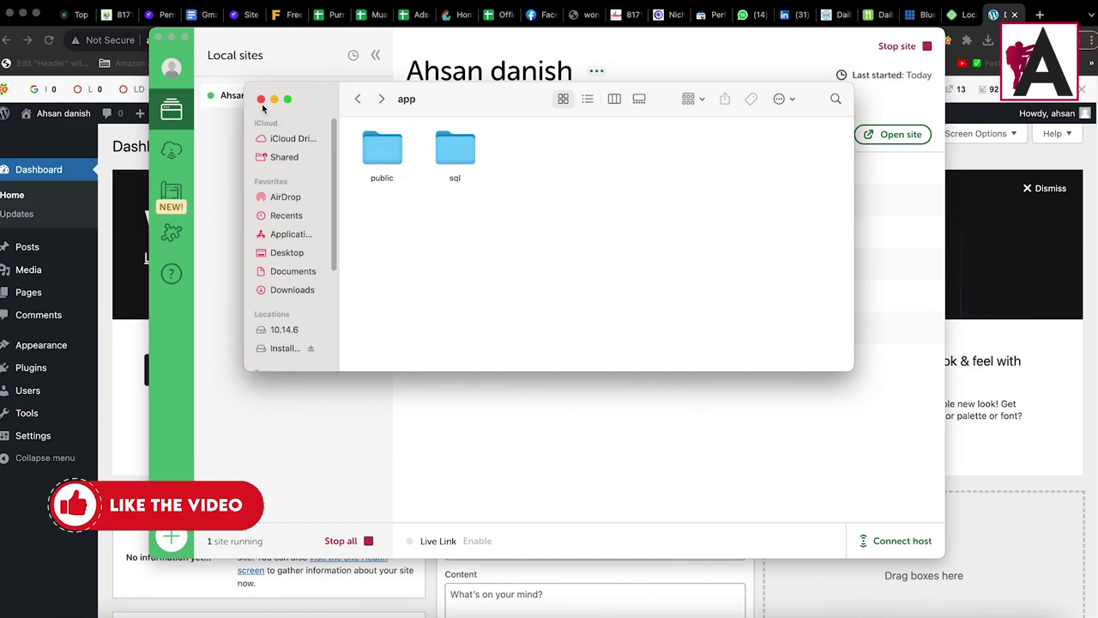
click(261, 100)
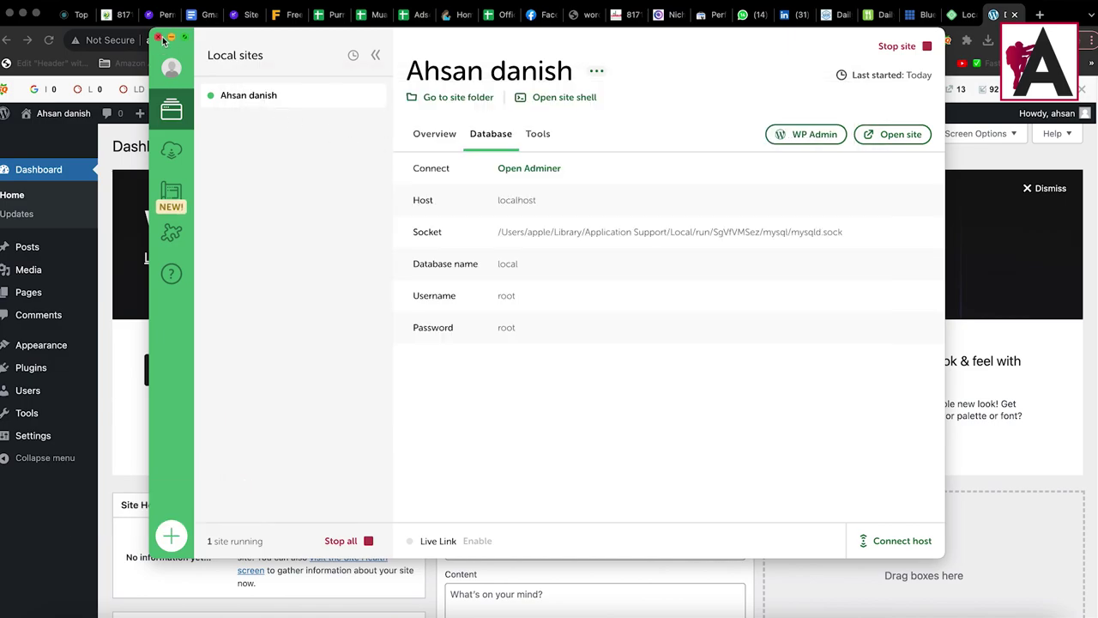